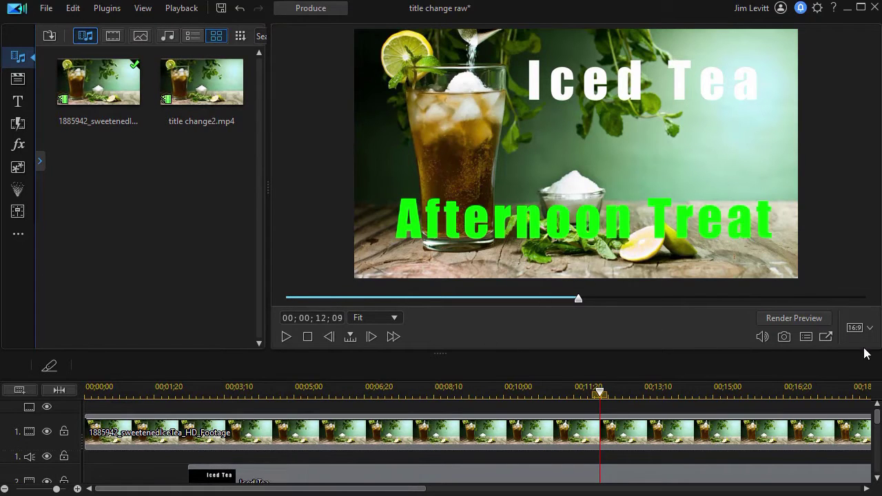
Step: Select the Iced Tea title clip on timeline track 2
{"action": "left_click", "coordinate": [440, 475]}
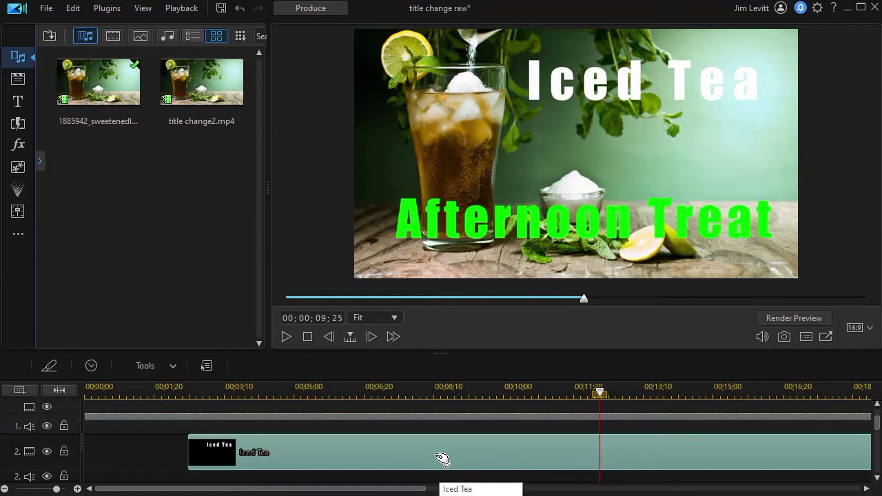
Step: Open the Iced Tea title in Title Designer and set its Font Face fill type to Gradient Color
{"action": "double_click", "coordinate": [435, 456]}
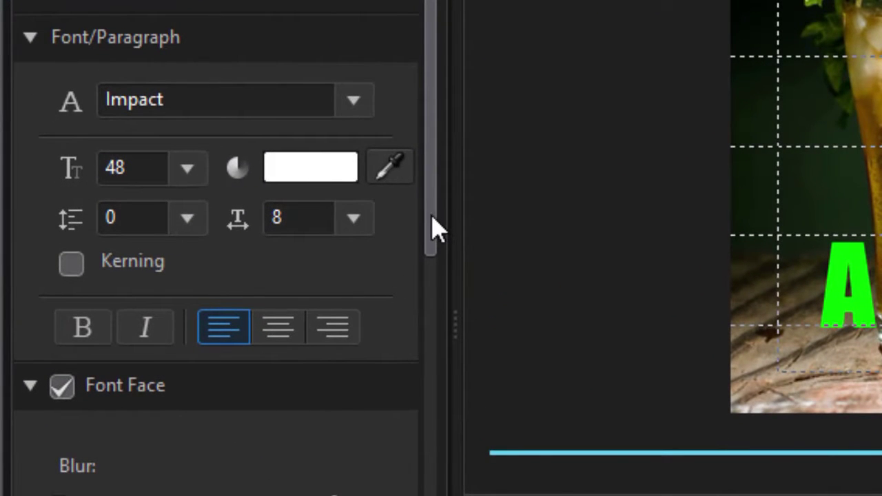
{"action": "left_click_drag", "start_coordinate": [435, 231], "coordinate": [438, 276]}
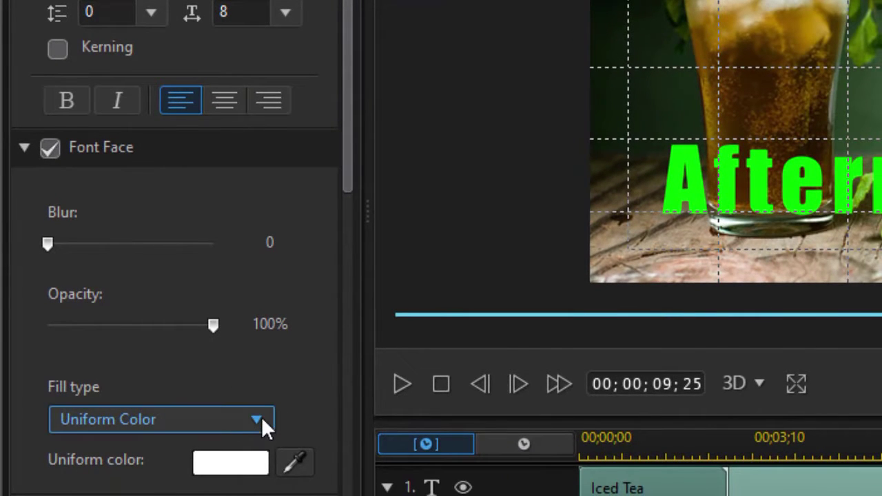
{"action": "left_click", "coordinate": [259, 420]}
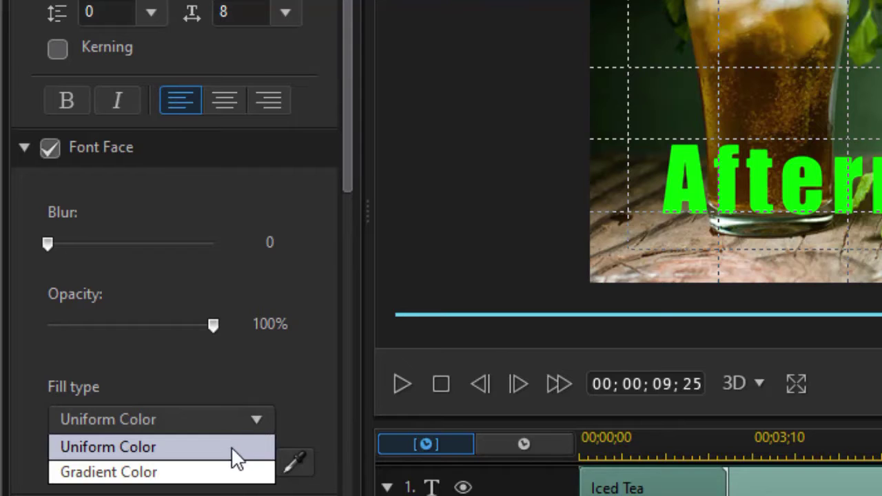
{"action": "left_click", "coordinate": [223, 474]}
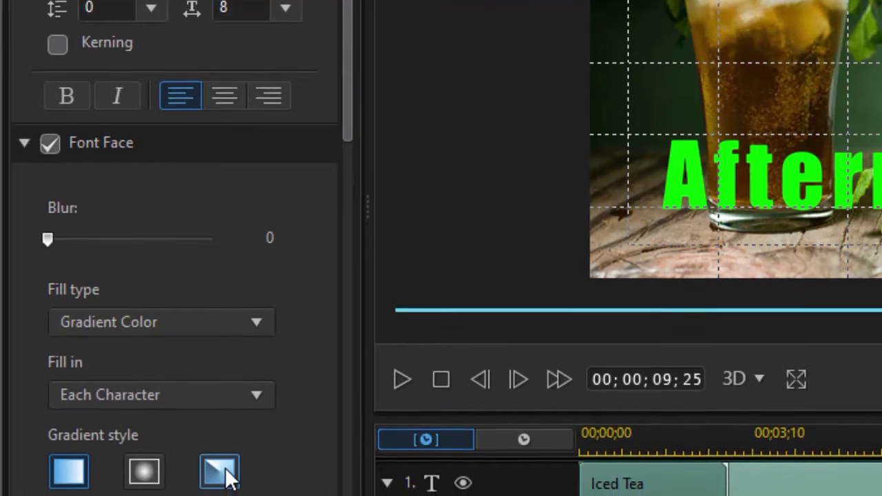
{"action": "scroll", "coordinate": [353, 12], "scroll_direction": "down", "scroll_amount": 3}
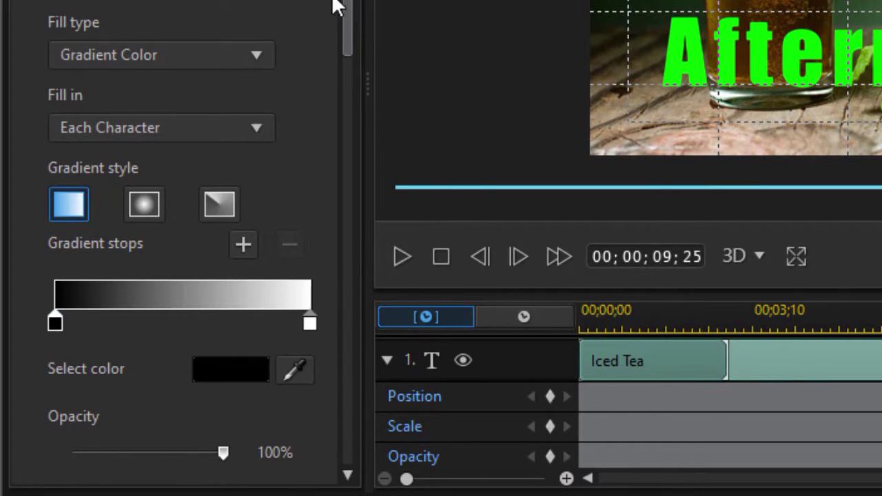
{"action": "left_click", "coordinate": [255, 128]}
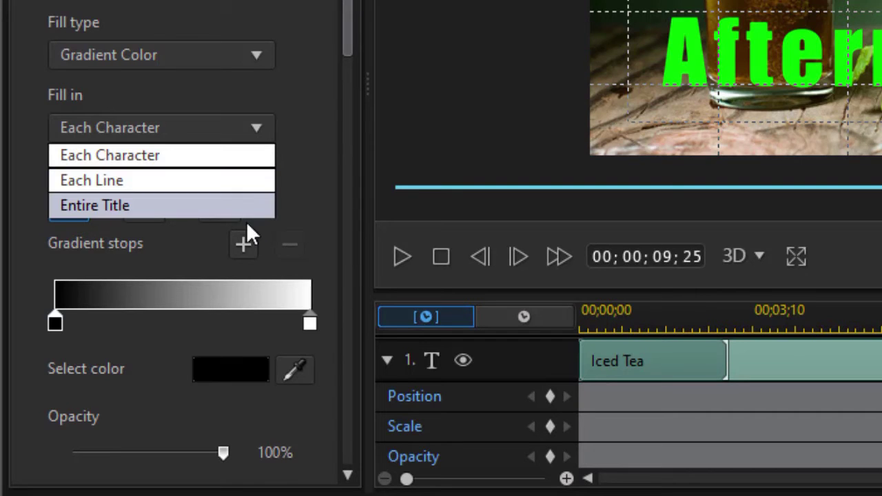
Step: Keep the gradient on Each Character, try four-corner and radial styles, then settle on Linear
{"action": "left_click", "coordinate": [290, 167]}
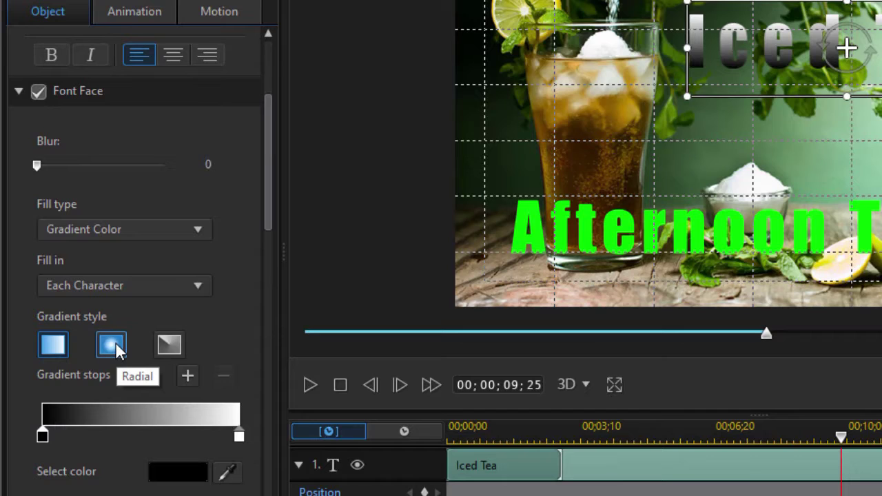
{"action": "left_click", "coordinate": [171, 348]}
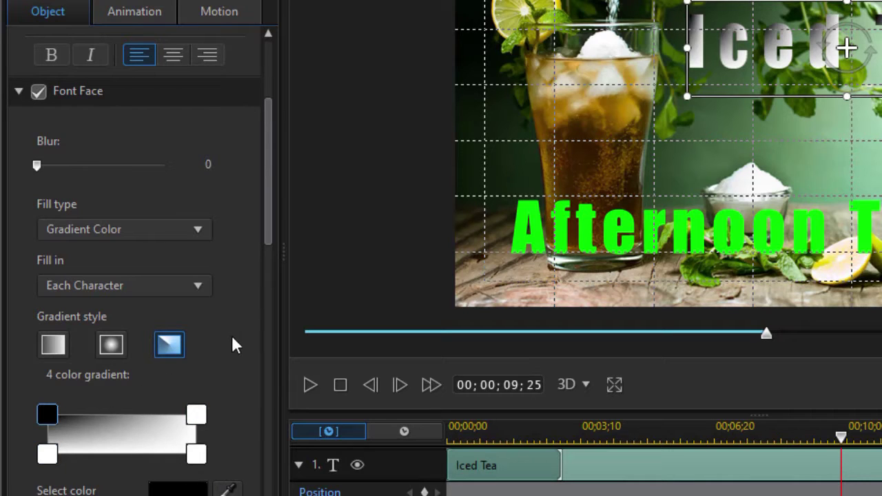
{"action": "left_click", "coordinate": [115, 346]}
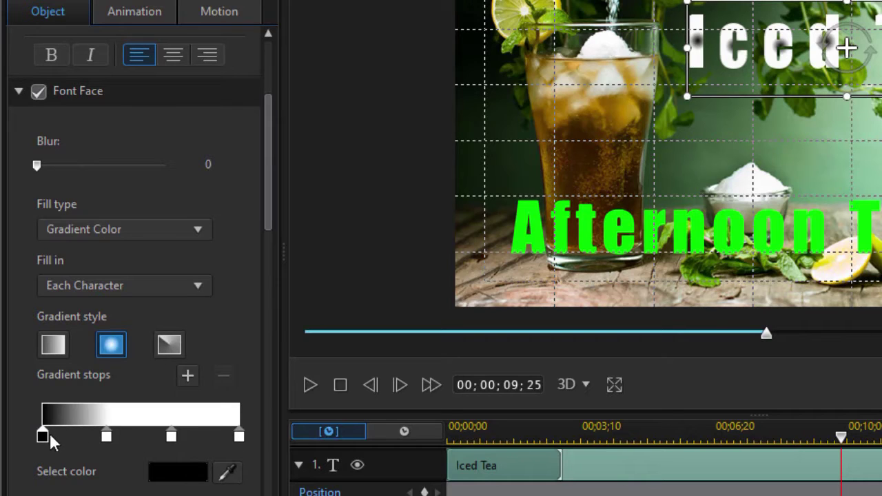
{"action": "left_click", "coordinate": [58, 349]}
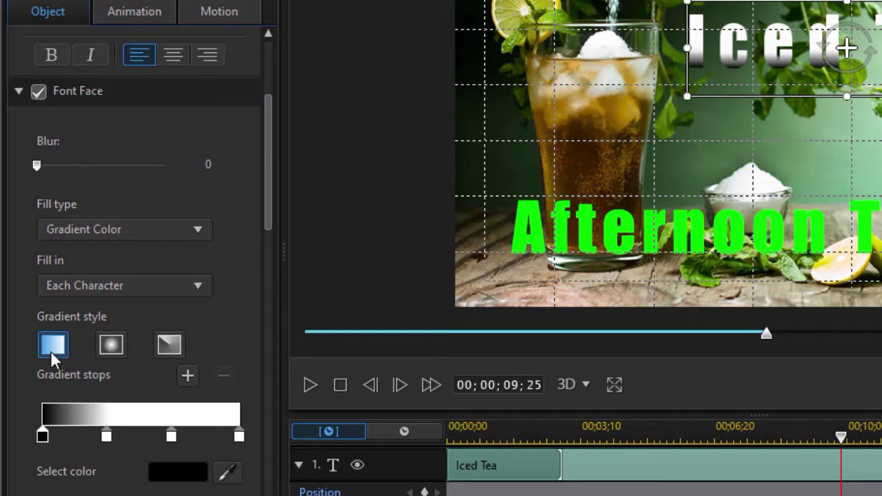
Step: Remove both inner gradient stops and add a new middle stop between the black and white ends
{"action": "left_click", "coordinate": [106, 437]}
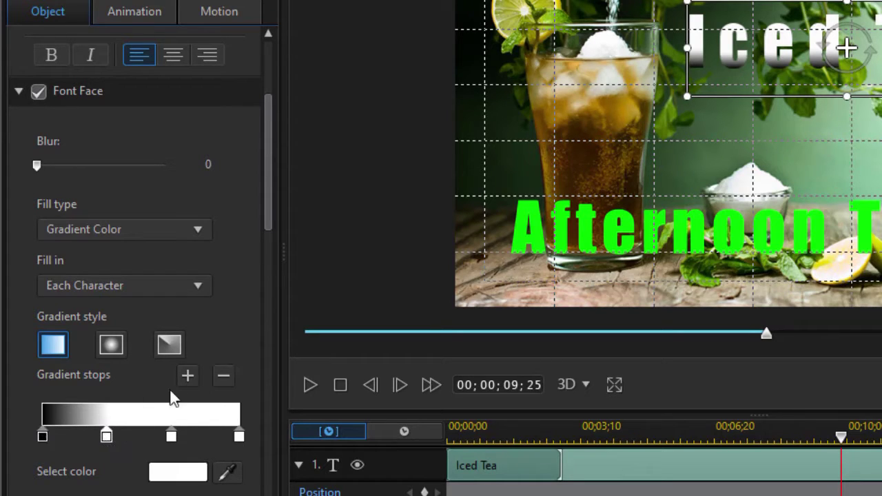
{"action": "left_click", "coordinate": [225, 376]}
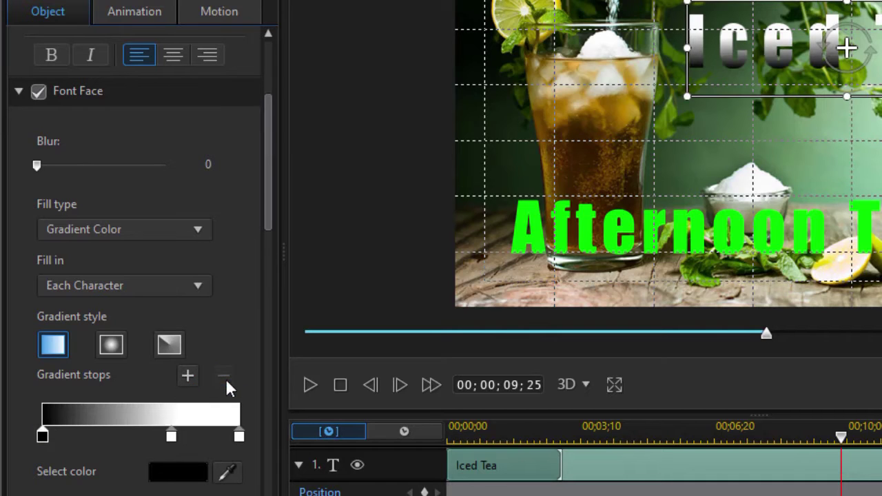
{"action": "left_click", "coordinate": [172, 439]}
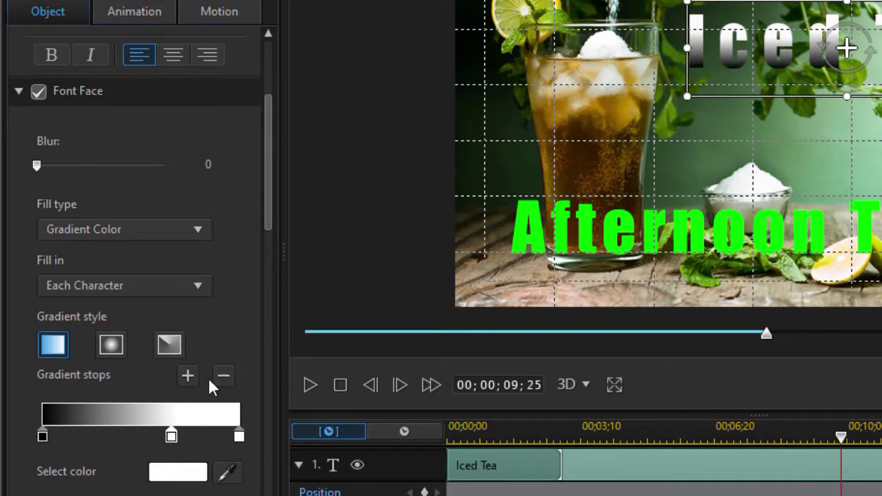
{"action": "left_click", "coordinate": [223, 376]}
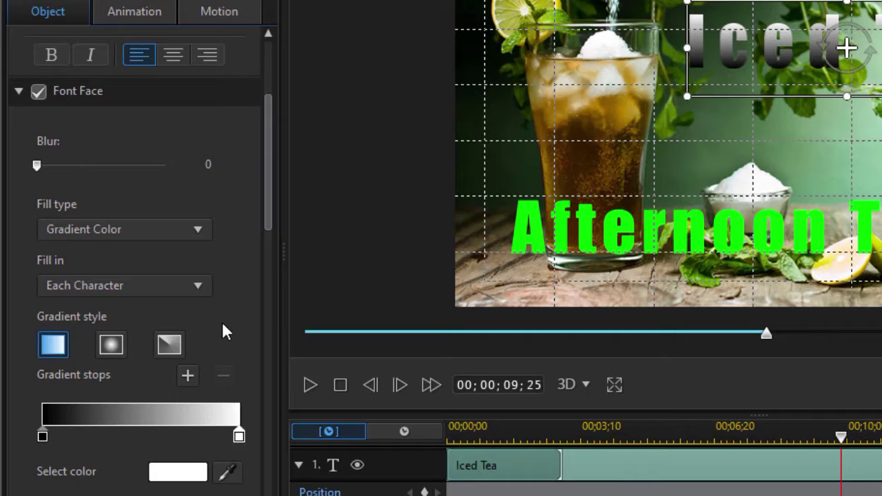
{"action": "left_click", "coordinate": [186, 376]}
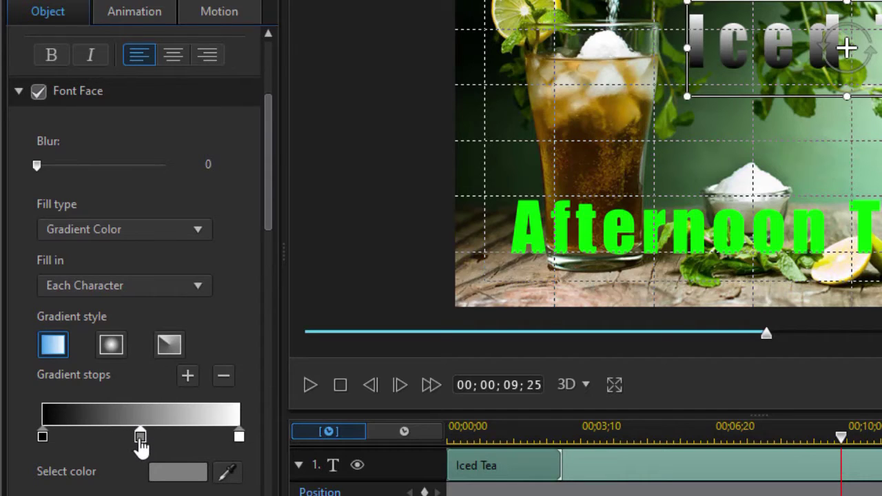
{"action": "left_click", "coordinate": [172, 477]}
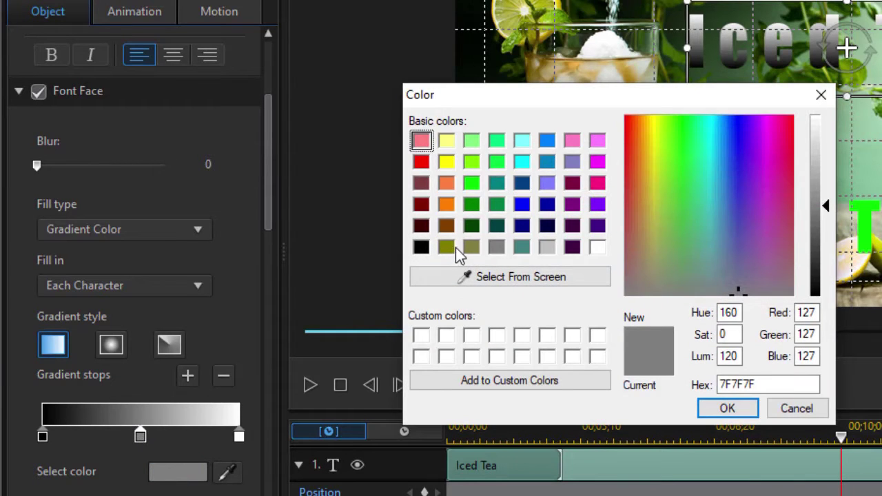
Step: Make the middle gradient stop black and drag it right to about 62%
{"action": "left_click", "coordinate": [421, 248]}
{"action": "left_click", "coordinate": [728, 409]}
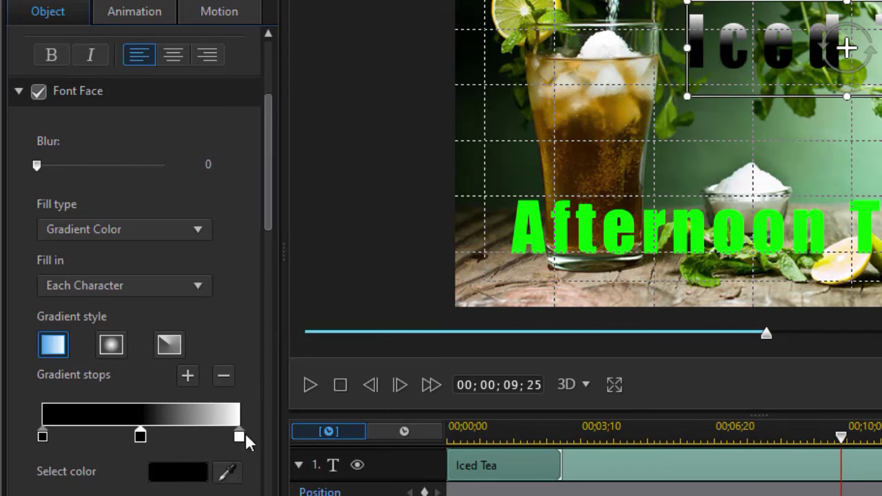
{"action": "left_click_drag", "start_coordinate": [143, 450], "coordinate": [172, 448]}
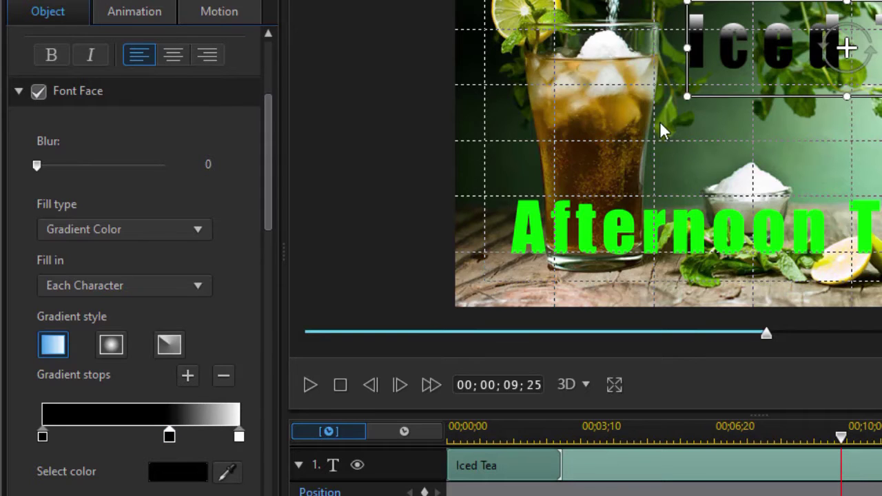
Step: Eyedrop the tea's golden colour onto the left and middle stops, moving the middle one to about 55%
{"action": "left_click", "coordinate": [43, 438]}
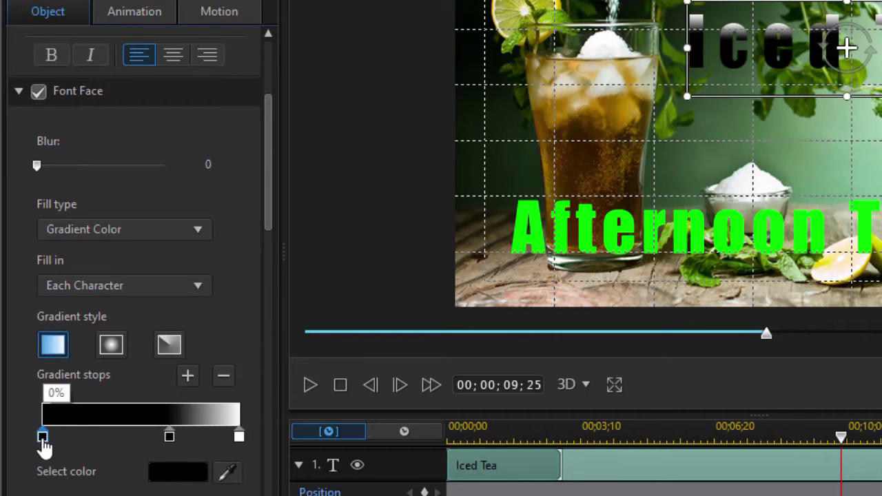
{"action": "left_click", "coordinate": [227, 476]}
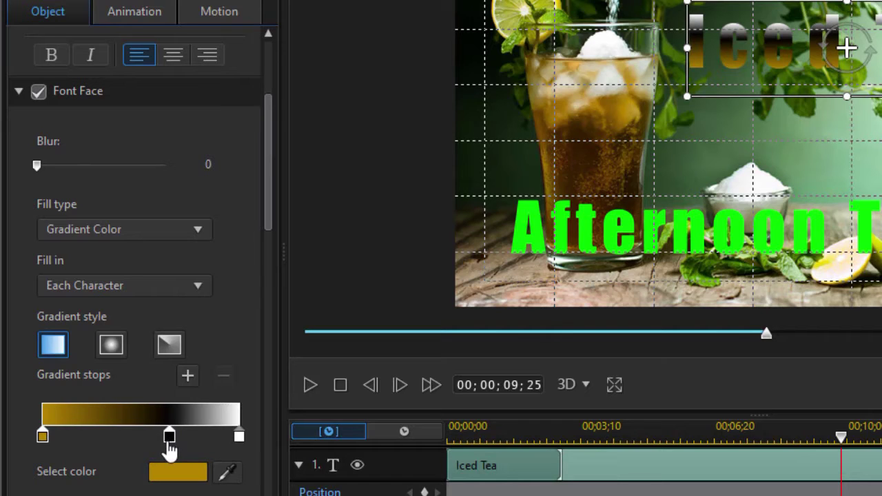
{"action": "left_click", "coordinate": [169, 438]}
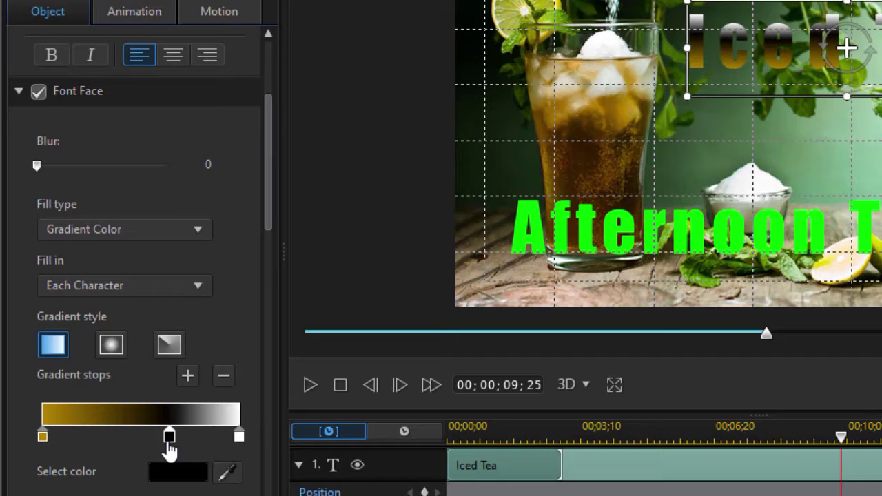
{"action": "left_click", "coordinate": [168, 439]}
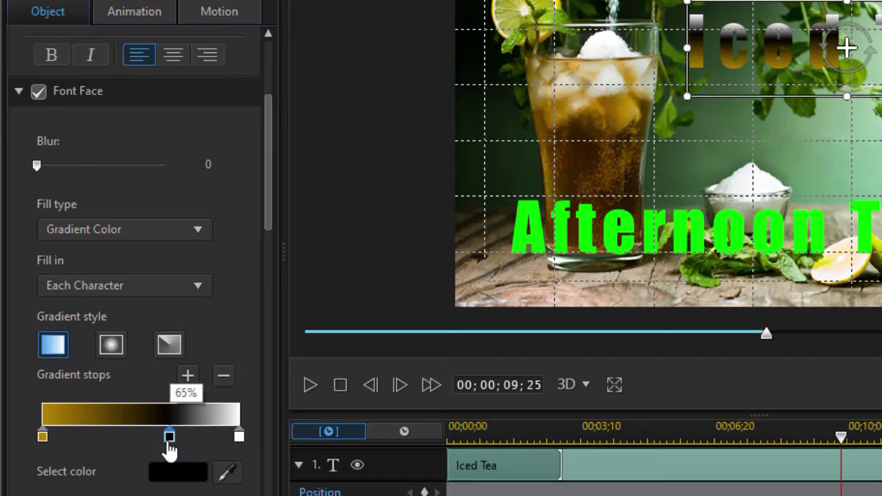
{"action": "left_click", "coordinate": [226, 473]}
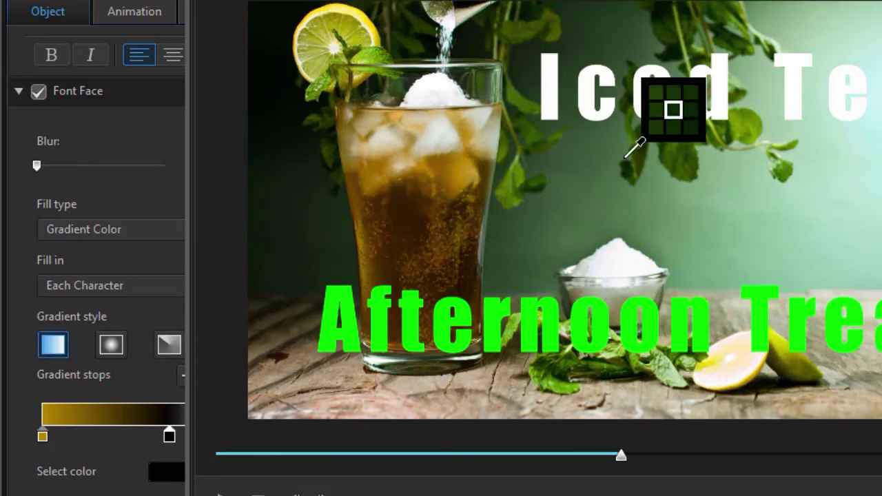
{"action": "left_click", "coordinate": [469, 161]}
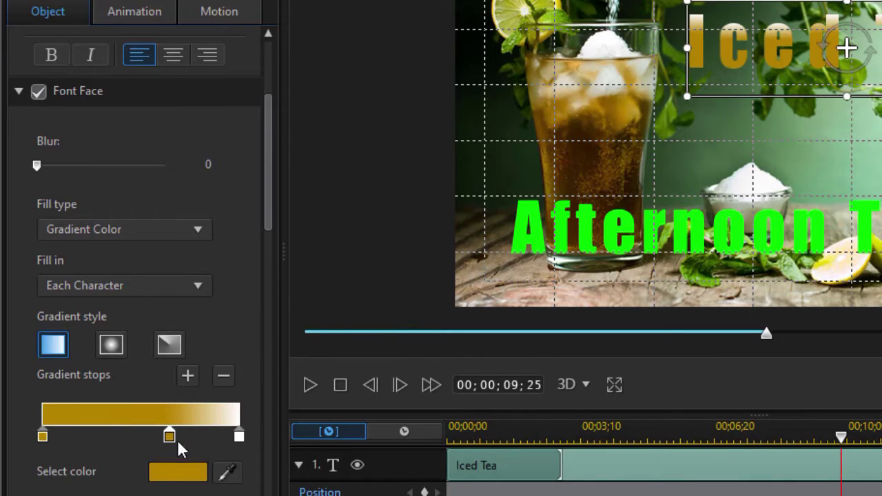
{"action": "left_click_drag", "start_coordinate": [171, 447], "coordinate": [155, 449]}
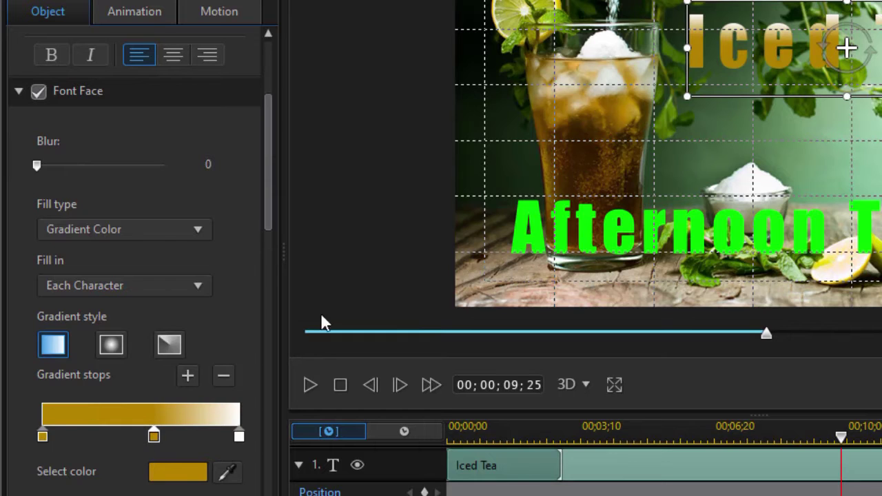
Step: Darken the middle gradient stop's gold colour slightly
{"action": "left_click", "coordinate": [181, 475]}
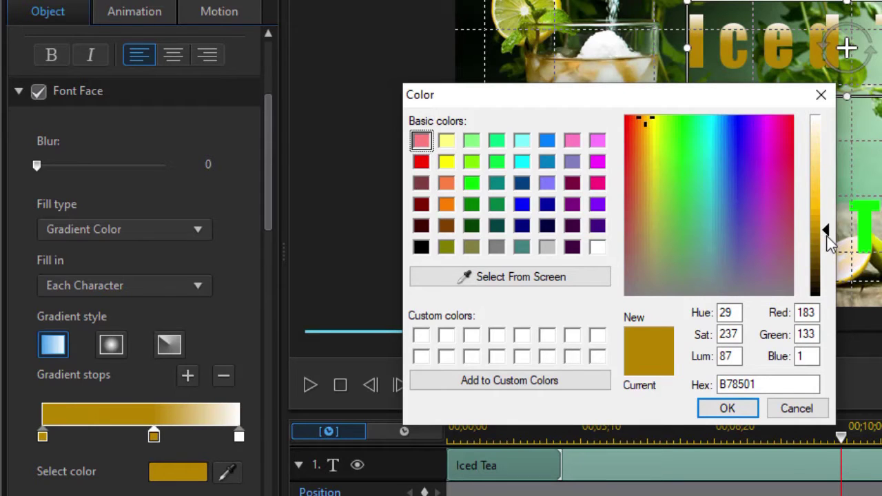
{"action": "left_click_drag", "start_coordinate": [828, 235], "coordinate": [825, 254]}
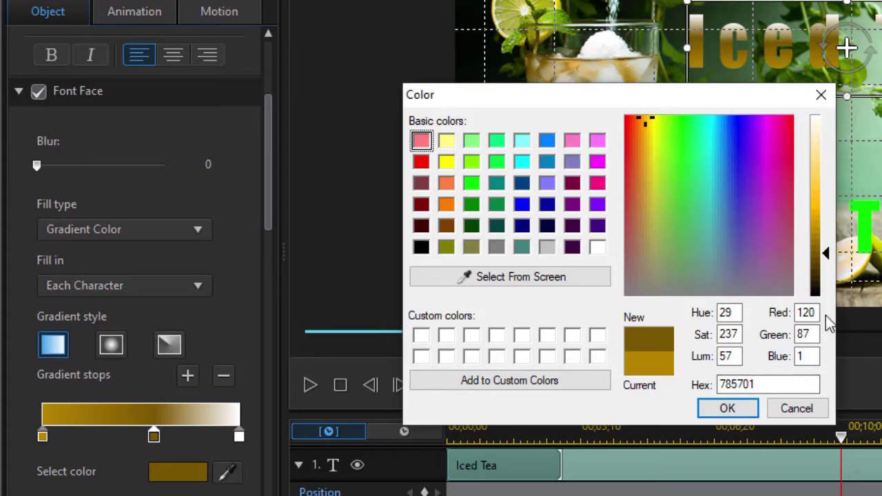
{"action": "left_click", "coordinate": [827, 255]}
{"action": "left_click", "coordinate": [728, 410]}
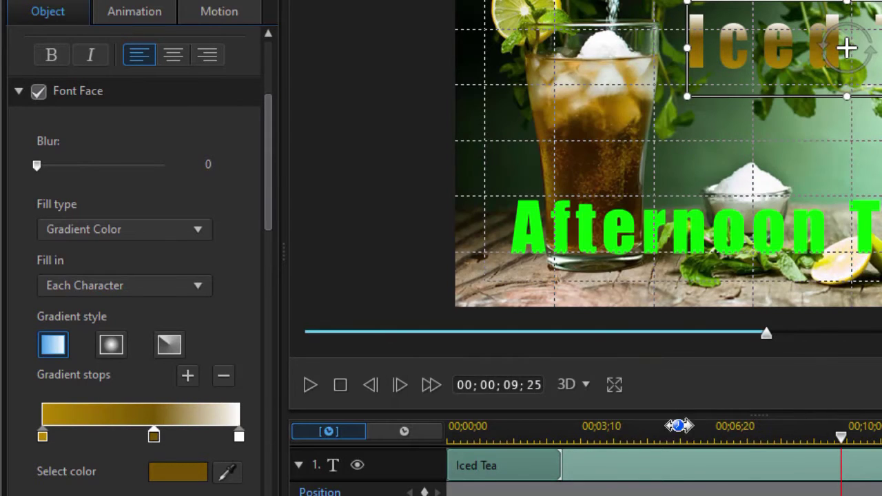
Step: Set the left gradient stop to deep brown: Red 120, Green 87, Blue 1 (hex 785701)
{"action": "left_click", "coordinate": [41, 439]}
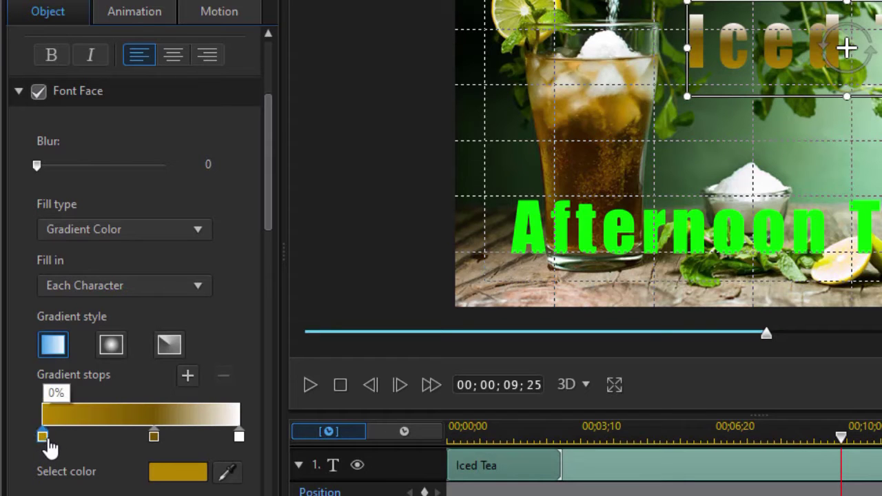
{"action": "left_click", "coordinate": [205, 476]}
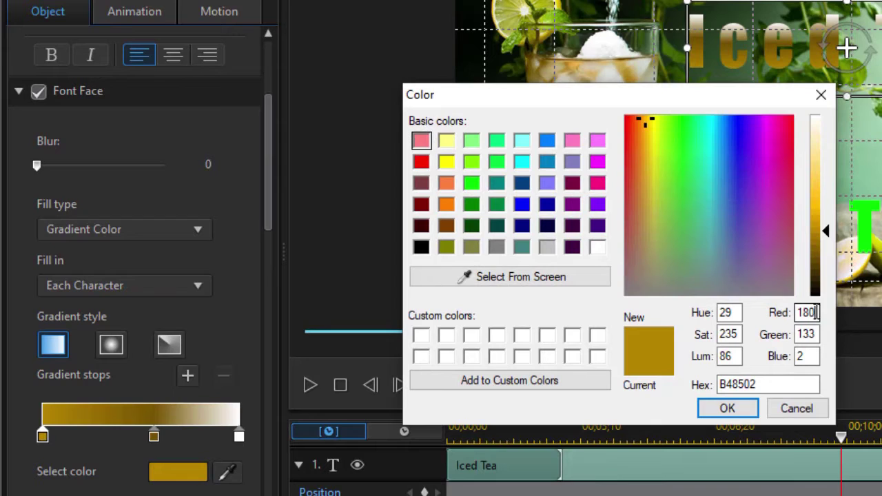
{"action": "double_click", "coordinate": [805, 312]}
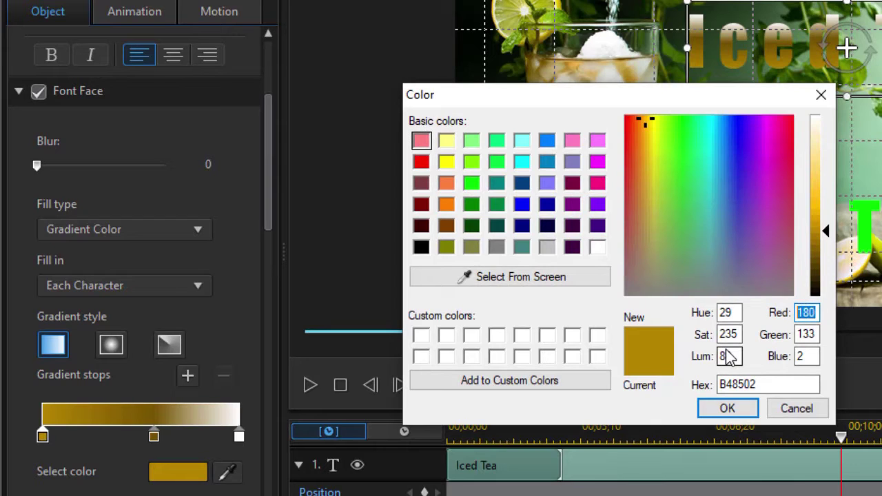
{"action": "type", "text": "120"}
{"action": "key", "text": "Tab"}
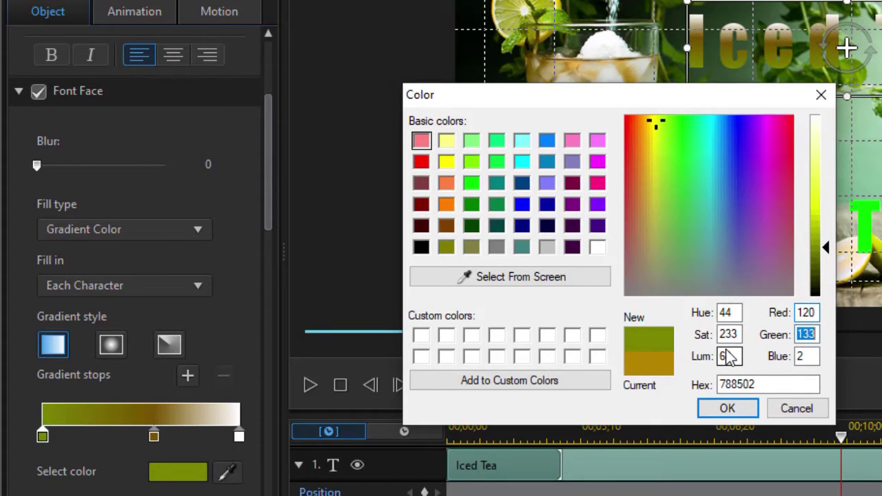
{"action": "type", "text": "87"}
{"action": "key", "text": "Tab"}
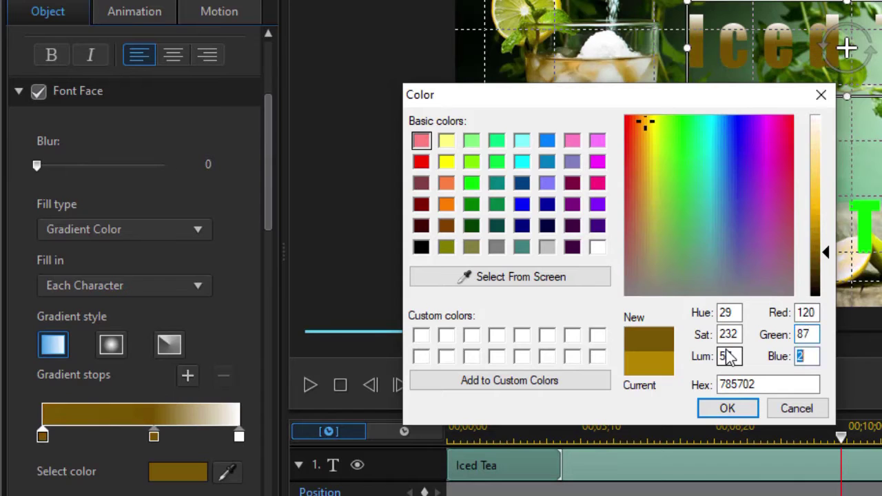
{"action": "type", "text": "1"}
{"action": "key", "text": "Return"}
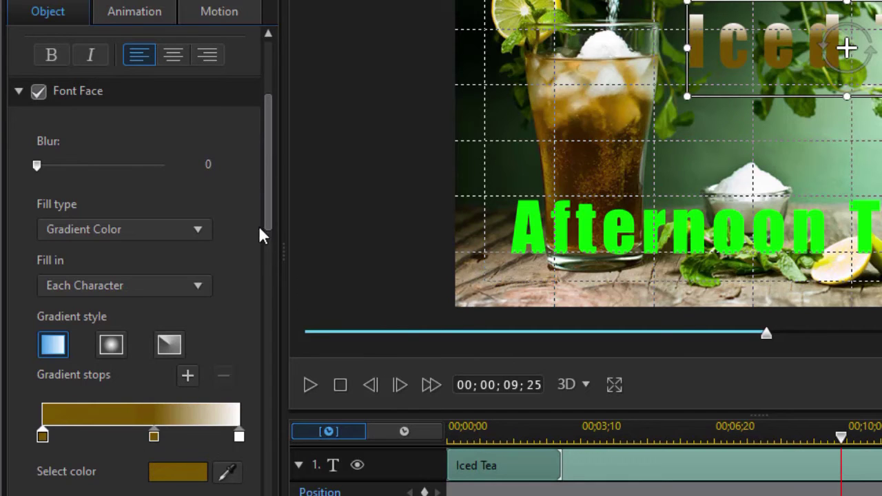
{"action": "left_click_drag", "start_coordinate": [268, 206], "coordinate": [273, 227]}
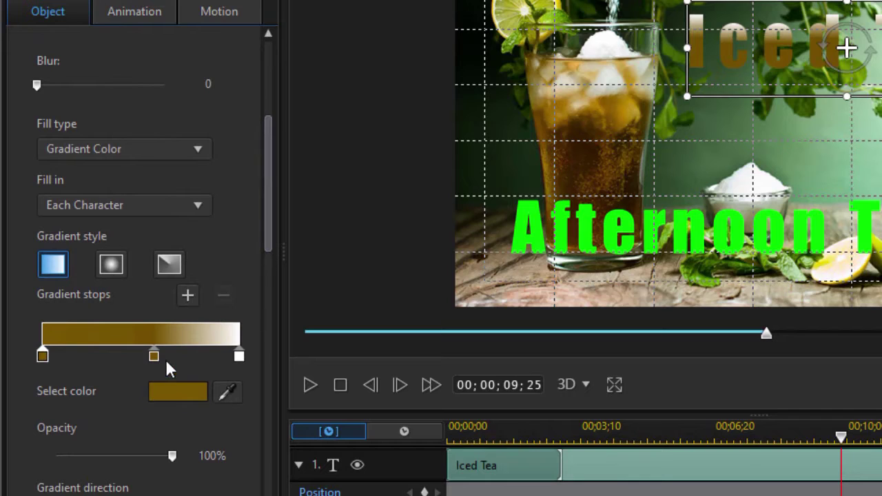
Step: Move the middle brown stop to about 65% and set the gradient direction to 276°
{"action": "left_click_drag", "start_coordinate": [154, 361], "coordinate": [185, 360]}
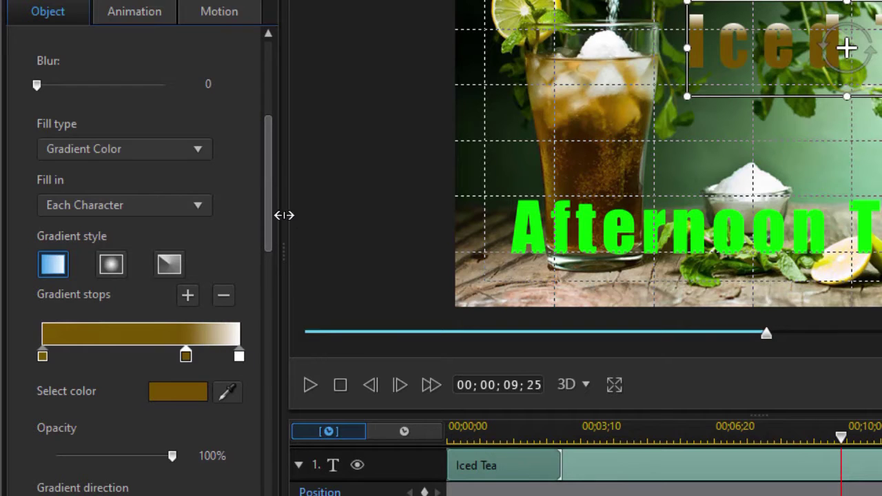
{"action": "scroll", "coordinate": [265, 242], "scroll_direction": "down", "scroll_amount": 4}
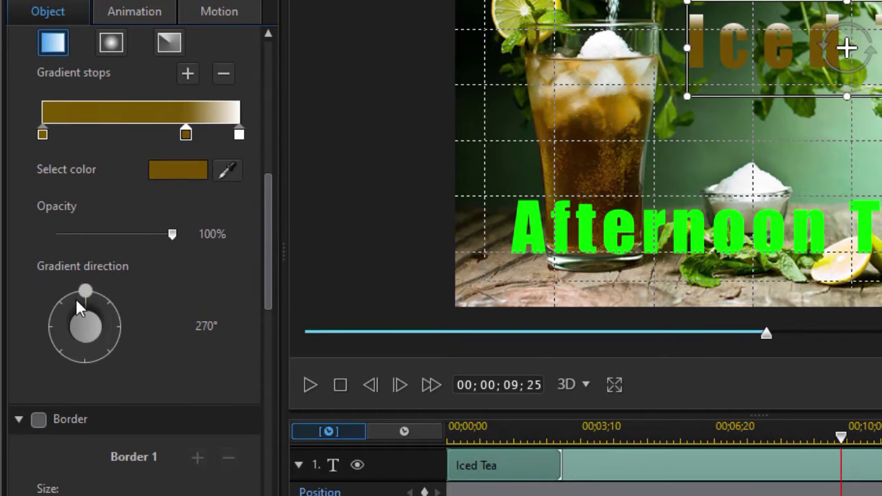
{"action": "left_click_drag", "start_coordinate": [83, 298], "coordinate": [83, 387]}
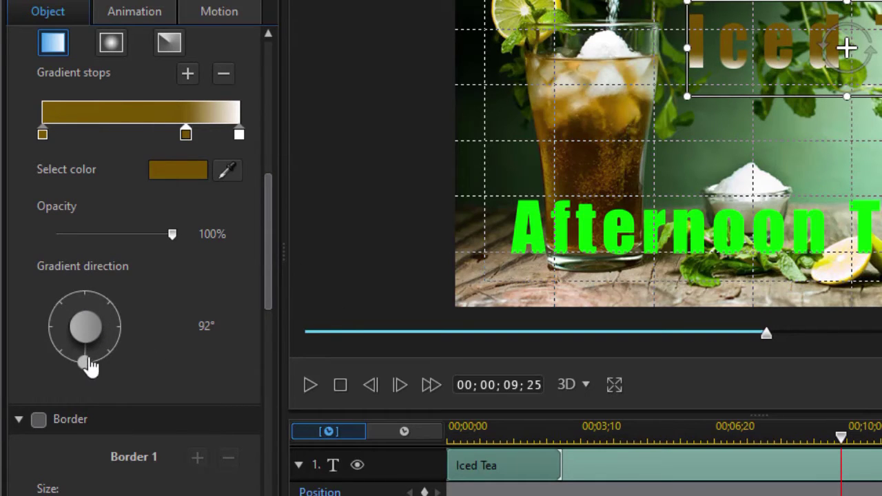
{"action": "left_click_drag", "start_coordinate": [89, 367], "coordinate": [96, 282]}
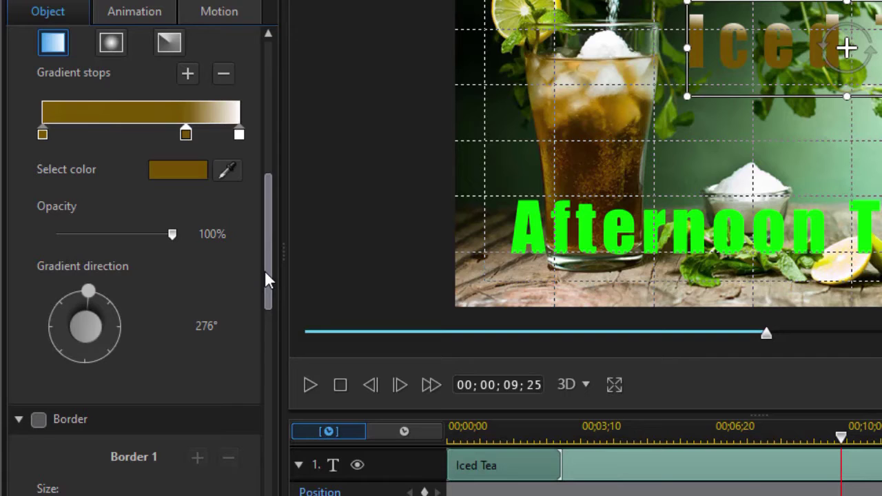
{"action": "scroll", "coordinate": [266, 277], "scroll_direction": "down", "scroll_amount": 5}
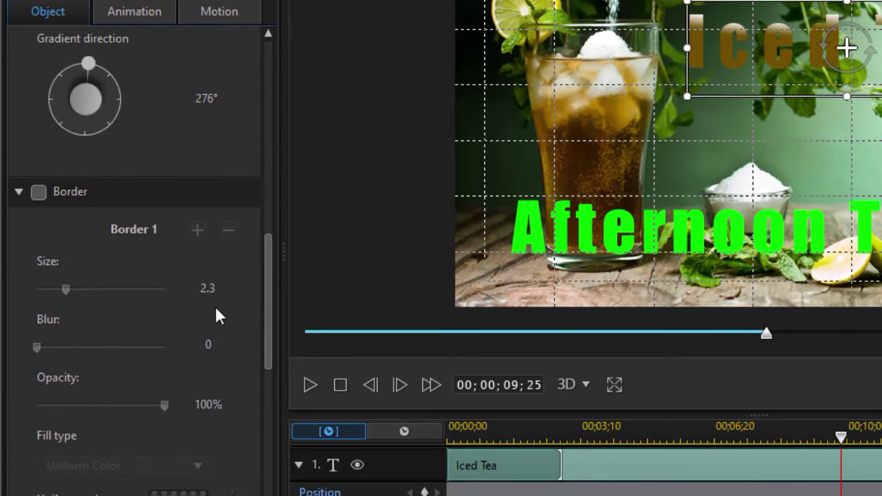
Step: Turn on the Iced Tea border and set its fill type to Gradient Color
{"action": "left_click", "coordinate": [38, 192]}
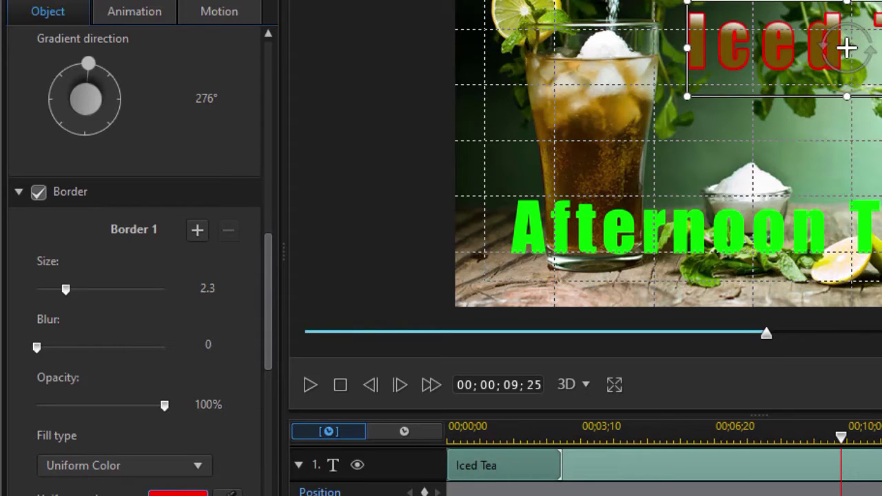
{"action": "left_click", "coordinate": [201, 473]}
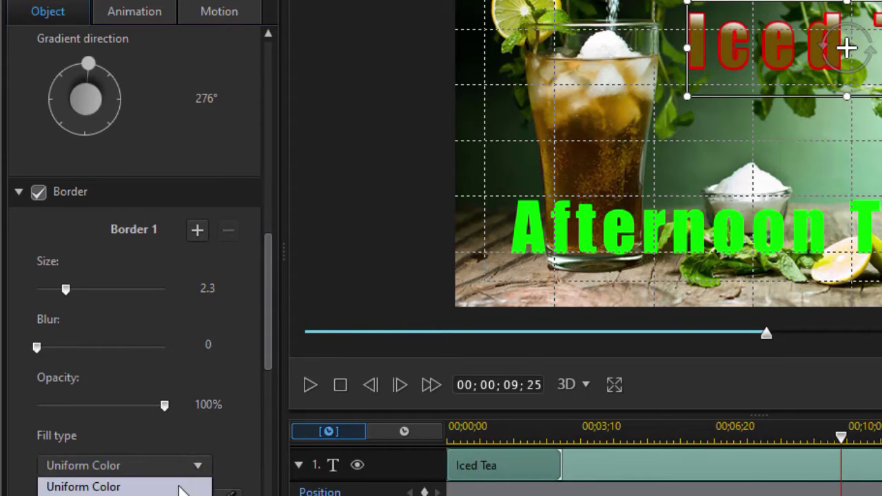
{"action": "left_click", "coordinate": [124, 495]}
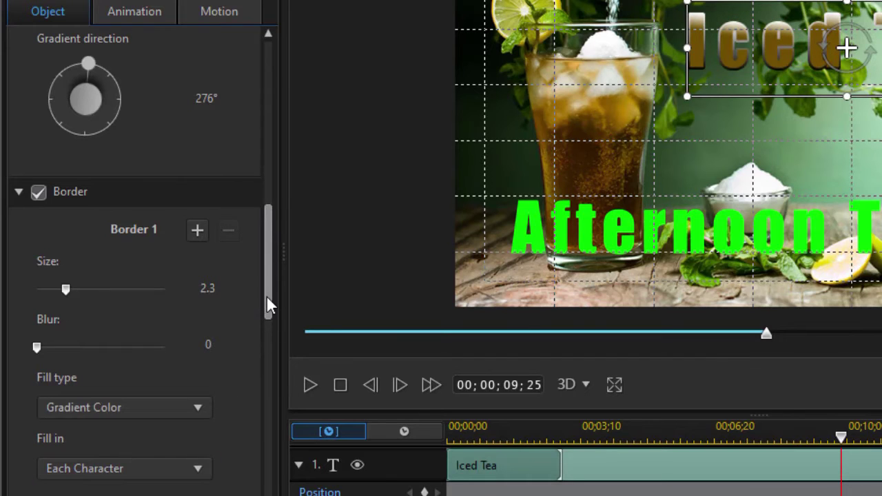
{"action": "left_click_drag", "start_coordinate": [266, 297], "coordinate": [258, 335]}
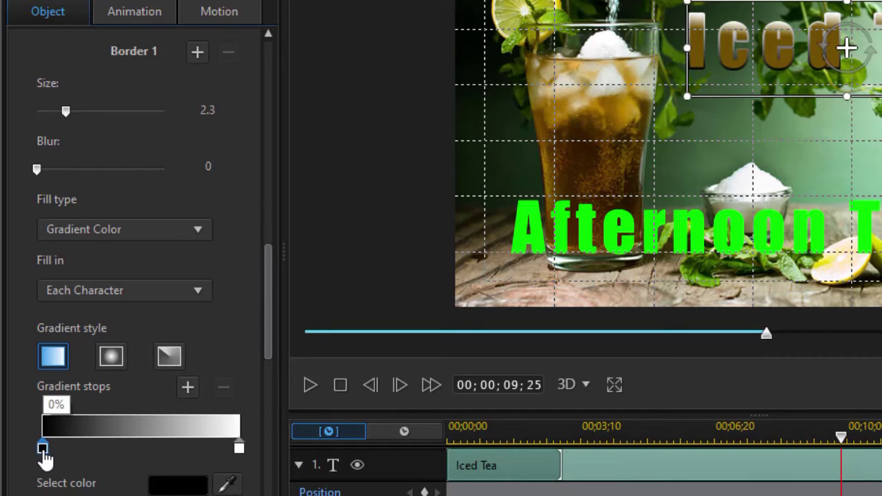
Step: Eyedrop yellow for the border's left stop and add a white middle stop at about 59%
{"action": "left_click", "coordinate": [229, 485]}
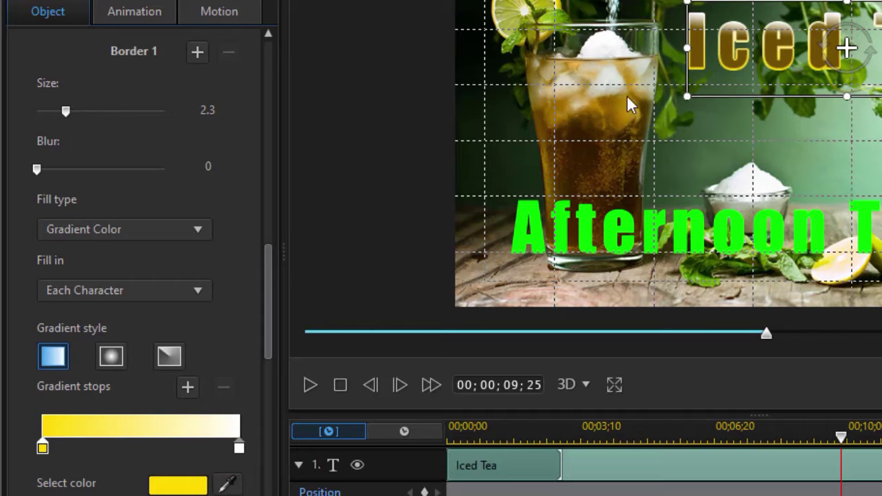
{"action": "left_click", "coordinate": [237, 449]}
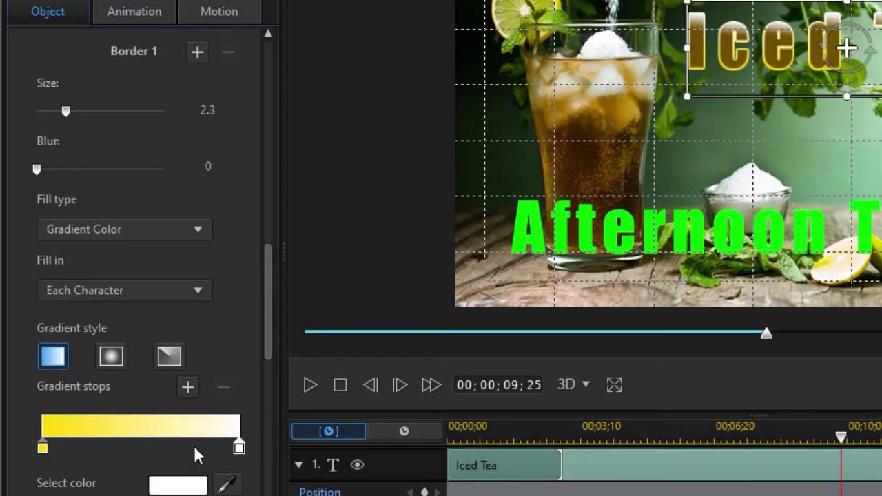
{"action": "left_click", "coordinate": [204, 447]}
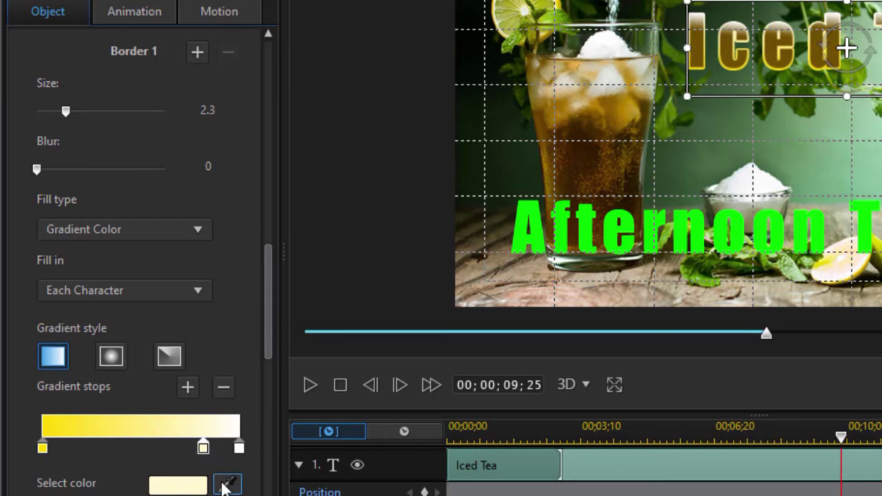
{"action": "left_click", "coordinate": [178, 486]}
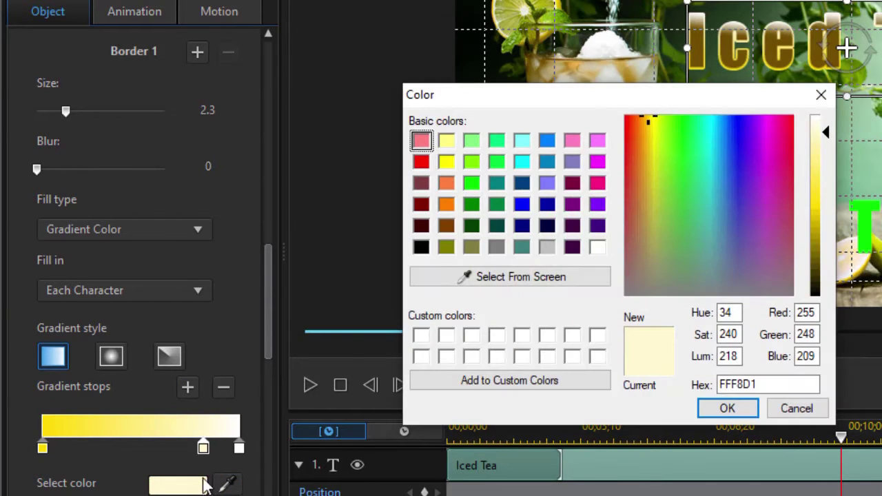
{"action": "left_click", "coordinate": [595, 248]}
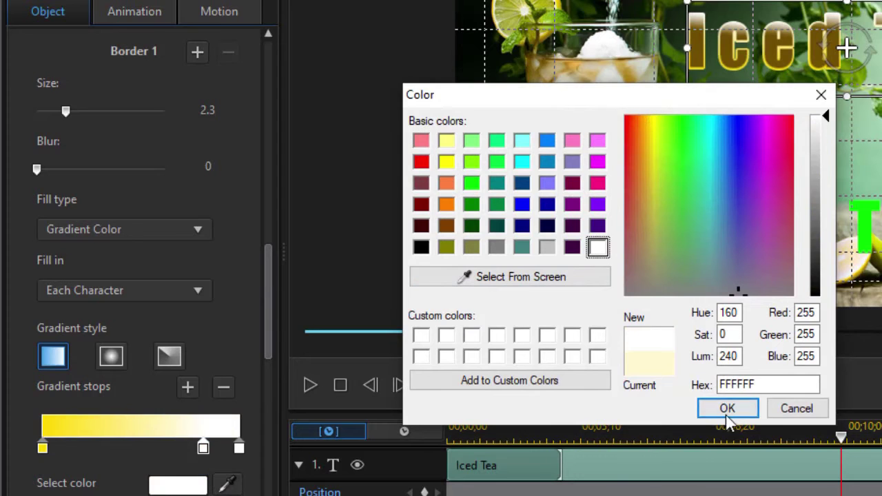
{"action": "left_click", "coordinate": [726, 408]}
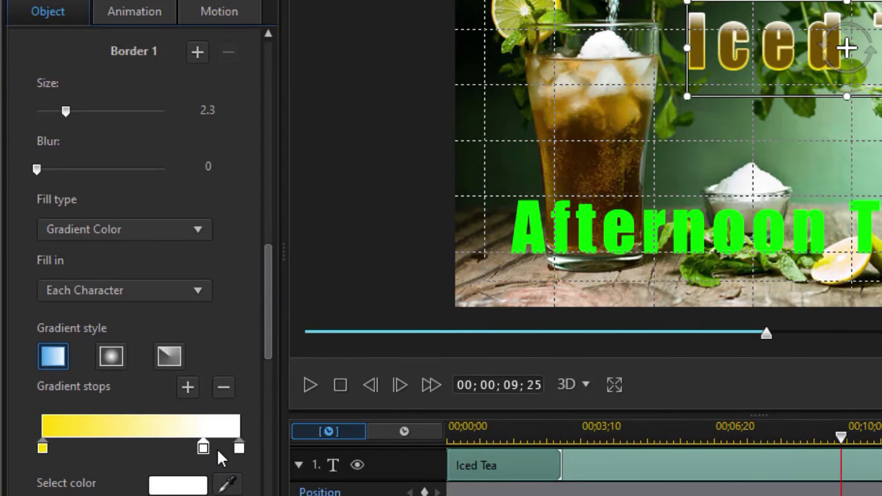
{"action": "left_click_drag", "start_coordinate": [206, 451], "coordinate": [150, 454]}
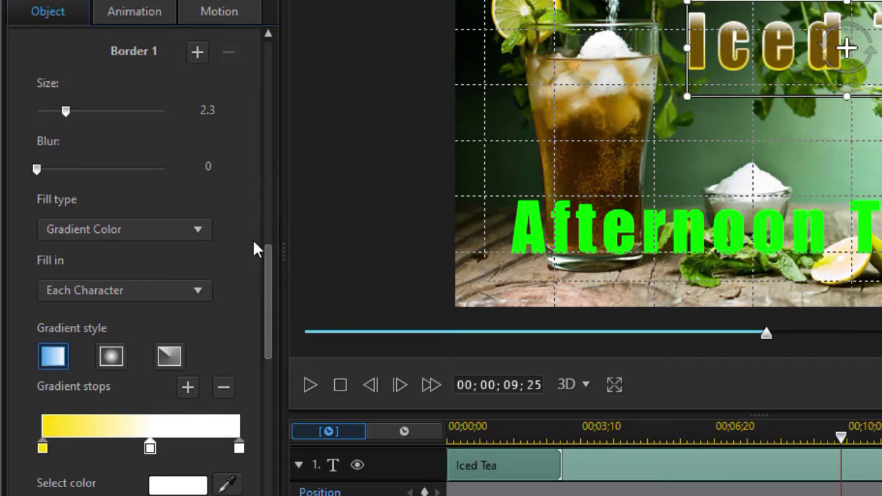
{"action": "mouse_move", "coordinate": [272, 281]}
{"action": "left_mouse_down"}
{"action": "mouse_move", "coordinate": [282, 217]}
{"action": "mouse_move", "coordinate": [272, 308]}
{"action": "mouse_move", "coordinate": [282, 221]}
{"action": "mouse_move", "coordinate": [266, 306]}
{"action": "mouse_move", "coordinate": [266, 289]}
{"action": "left_mouse_up"}
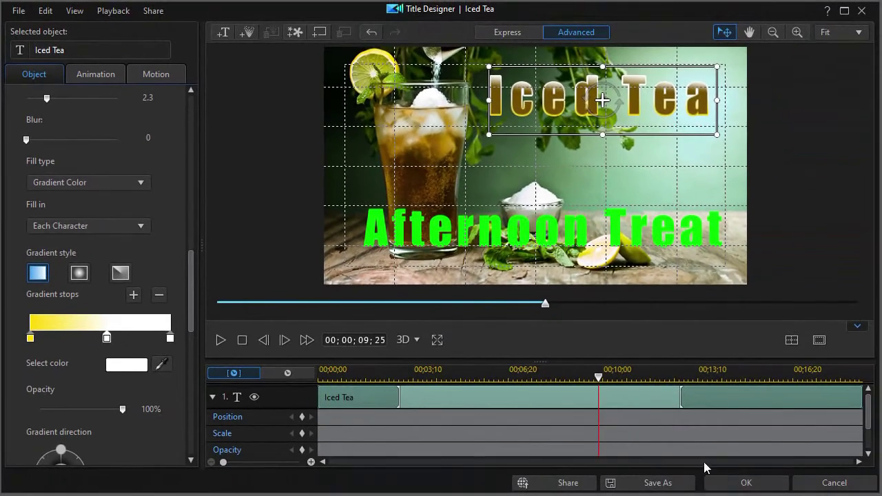
Step: Apply the Iced Tea changes and open the Afternoon Treat clip on track 3 in Title Designer
{"action": "left_click", "coordinate": [746, 482]}
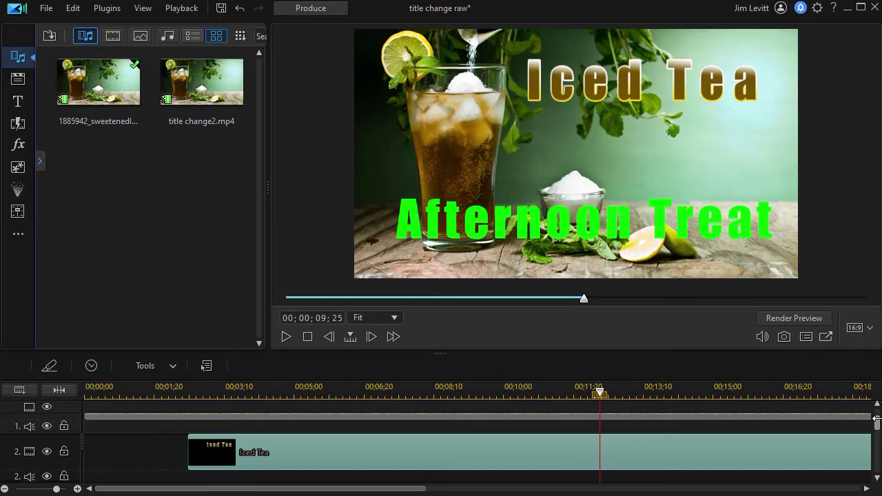
{"action": "scroll", "coordinate": [875, 419], "scroll_direction": "down", "scroll_amount": 2}
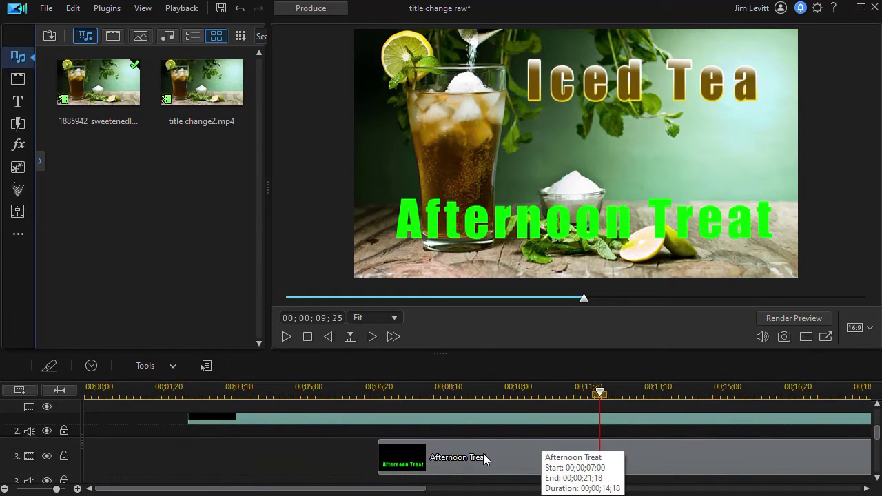
{"action": "left_click", "coordinate": [514, 460]}
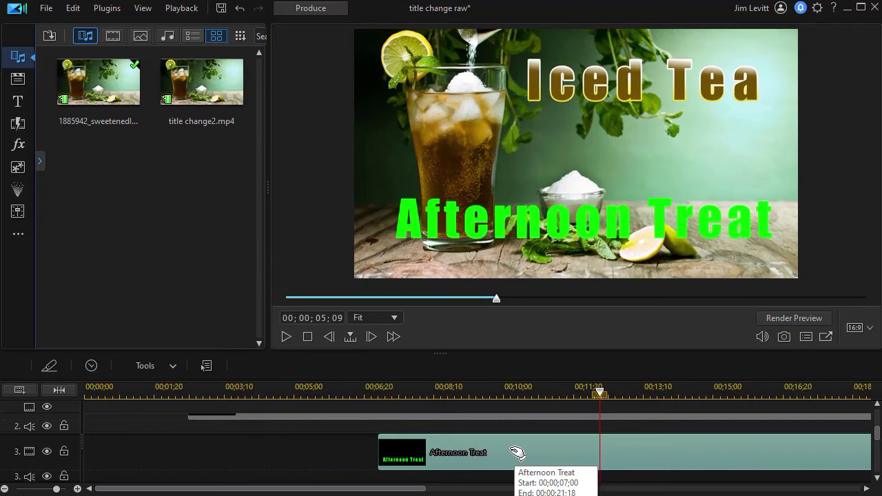
{"action": "double_click", "coordinate": [517, 453]}
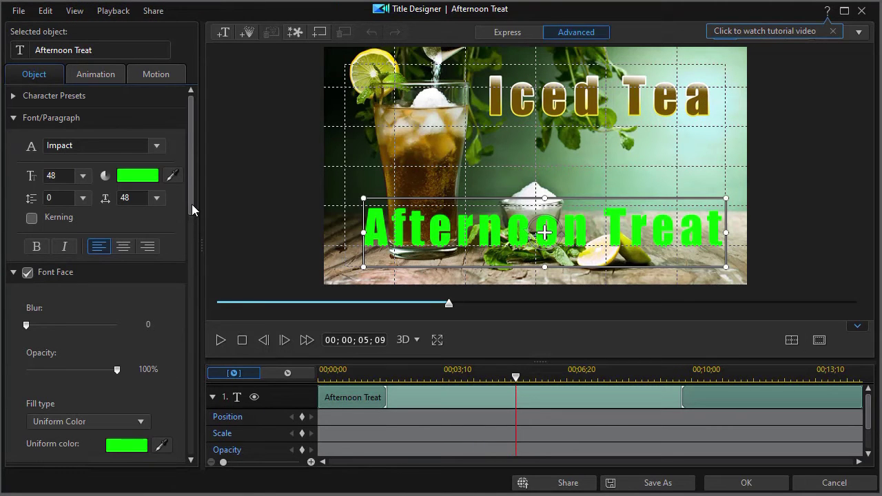
Step: Add a backdrop behind Afternoon Treat, coloured sage green 7CA47B with the eyedropper
{"action": "left_click_drag", "start_coordinate": [193, 206], "coordinate": [168, 364]}
{"action": "scroll", "coordinate": [168, 364], "scroll_direction": "down", "scroll_amount": 1}
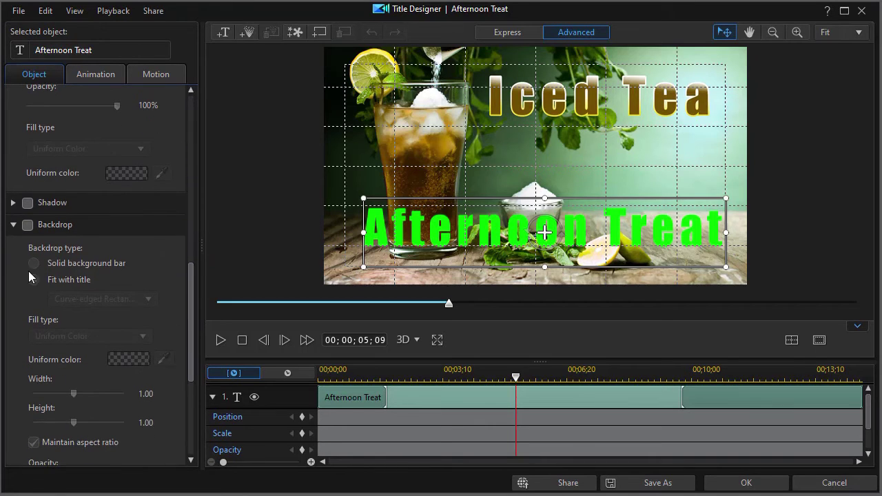
{"action": "left_click", "coordinate": [28, 225]}
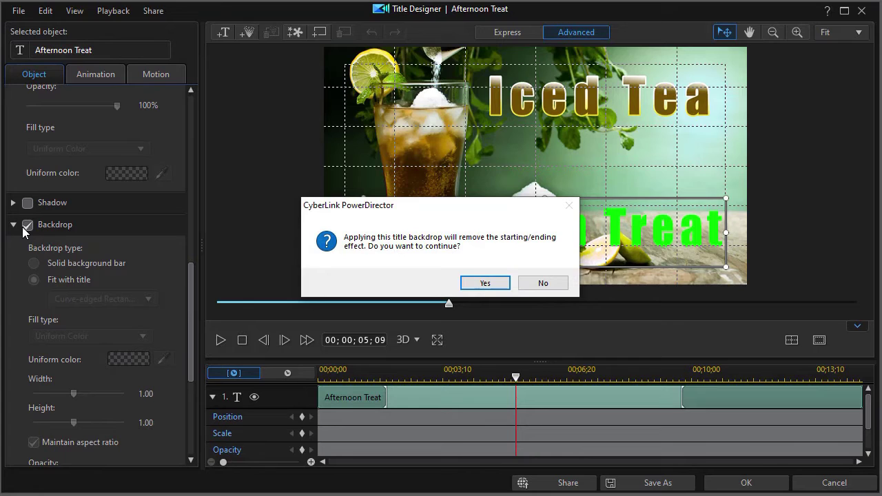
{"action": "left_click", "coordinate": [485, 283]}
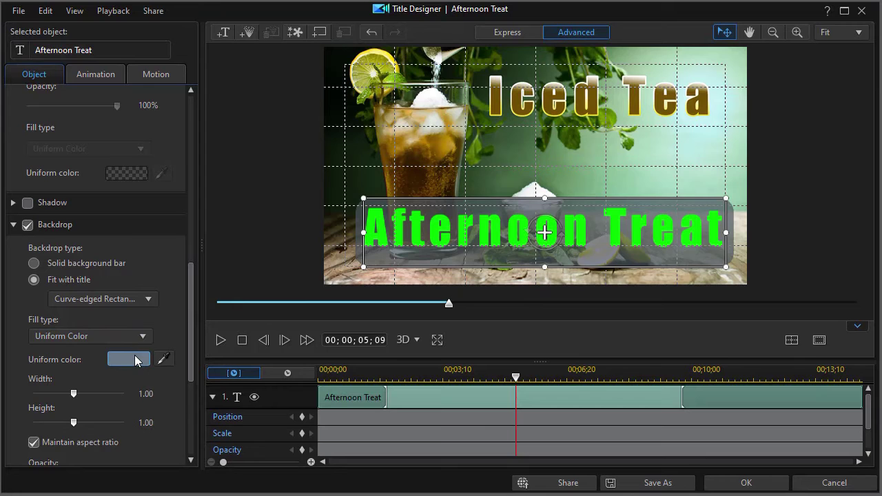
{"action": "left_click", "coordinate": [138, 360]}
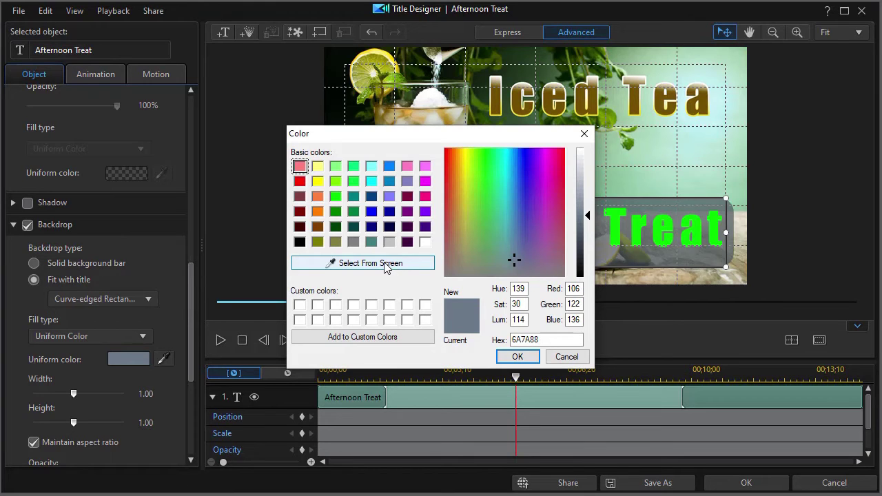
{"action": "left_click", "coordinate": [386, 268]}
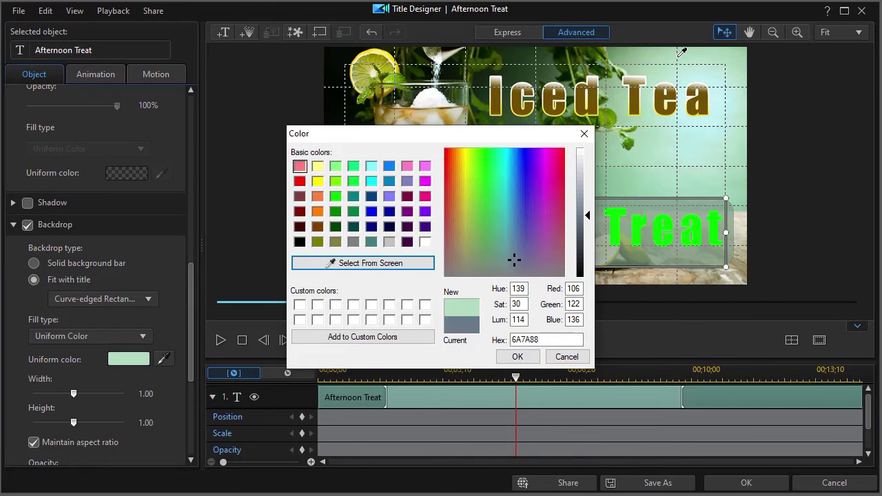
{"action": "left_click", "coordinate": [624, 52]}
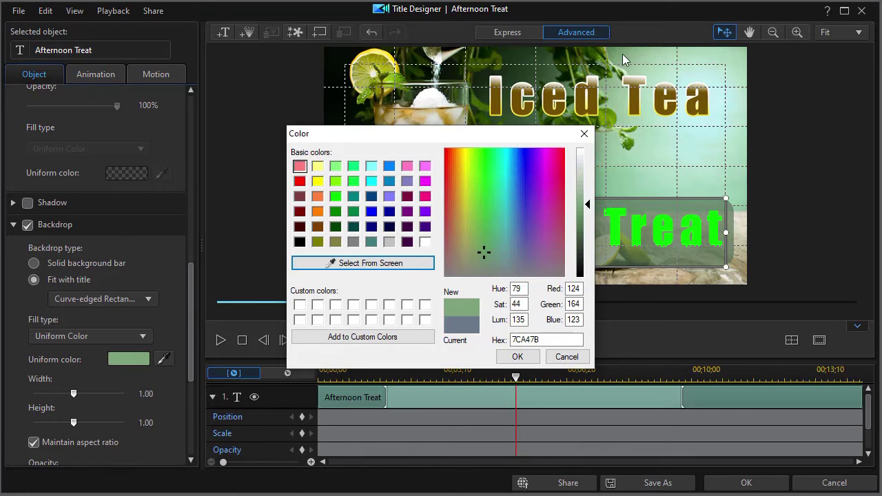
{"action": "left_click", "coordinate": [518, 356]}
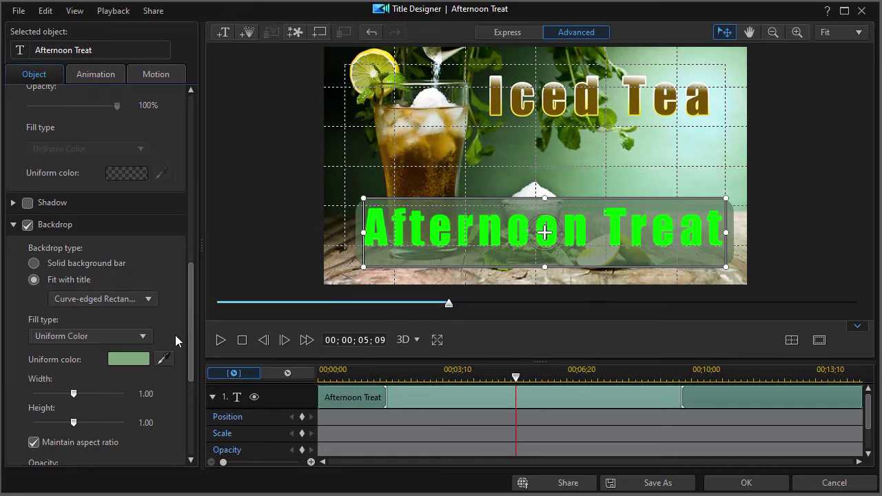
Step: Set the backdrop to 100% opacity, unlock aspect ratio, height 0.81, Y offset -0.076
{"action": "left_click_drag", "start_coordinate": [189, 347], "coordinate": [193, 389]}
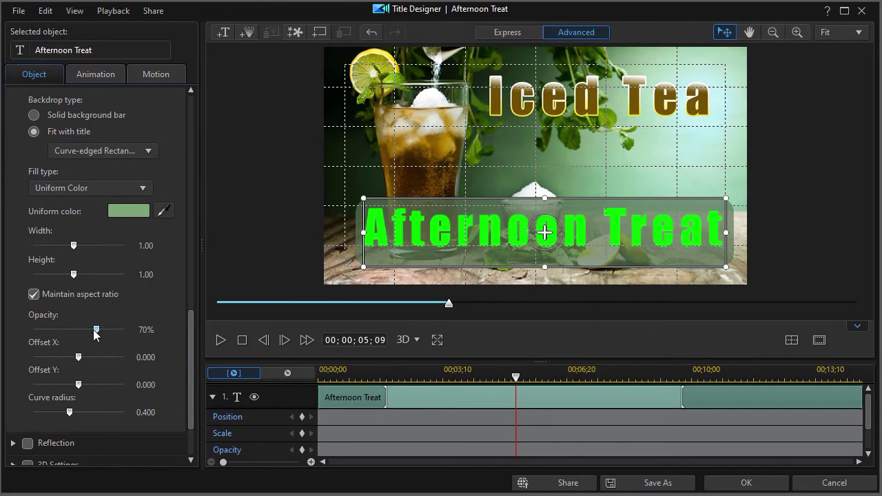
{"action": "left_click_drag", "start_coordinate": [96, 330], "coordinate": [134, 337]}
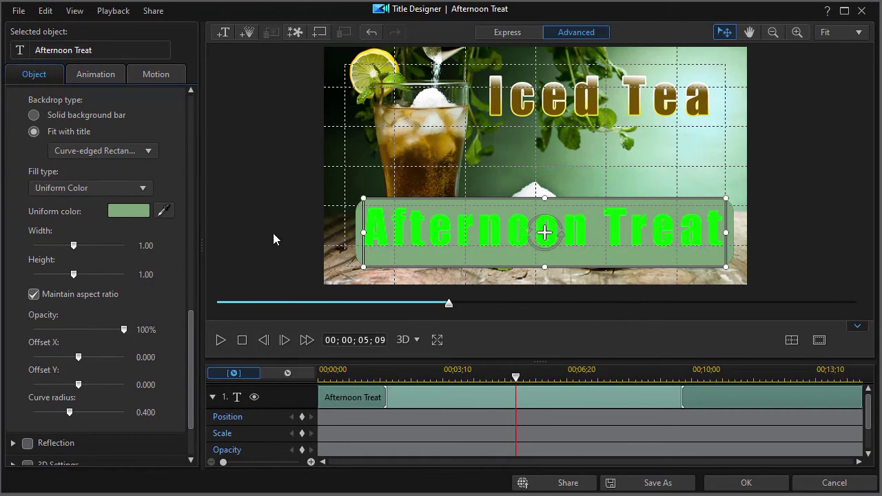
{"action": "left_click", "coordinate": [36, 295]}
{"action": "left_click_drag", "start_coordinate": [74, 275], "coordinate": [64, 275]}
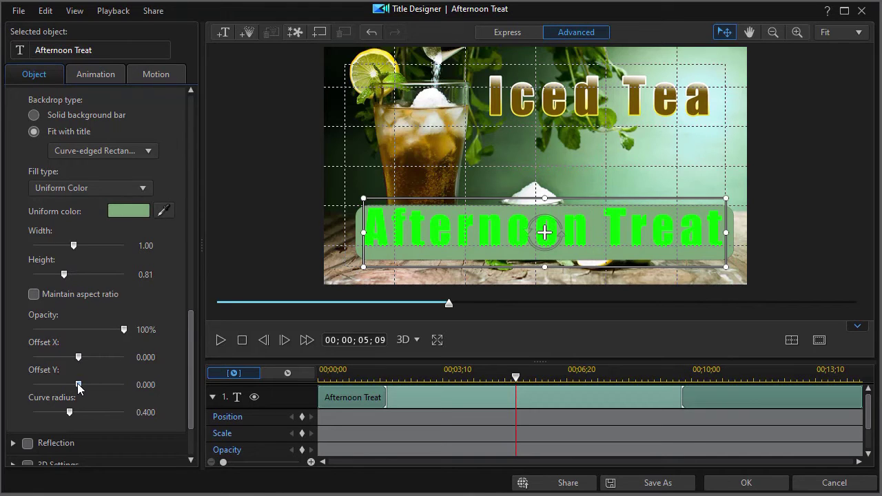
{"action": "left_click_drag", "start_coordinate": [79, 385], "coordinate": [75, 384]}
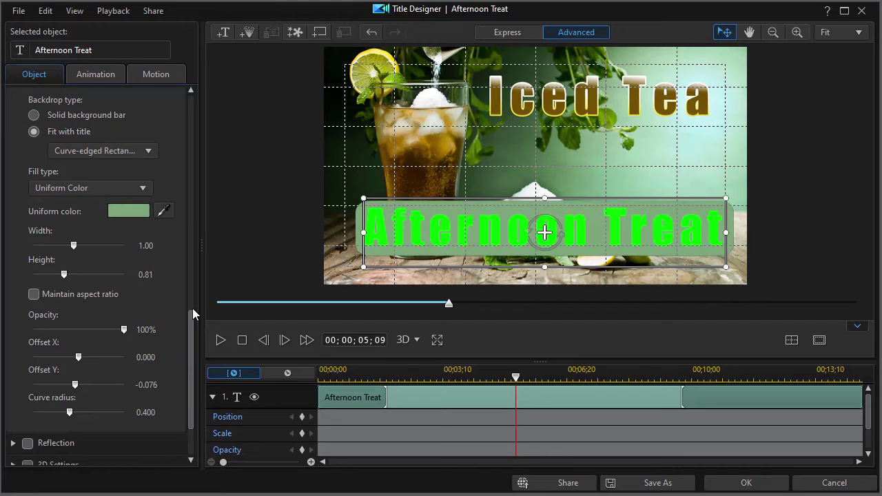
{"action": "left_click_drag", "start_coordinate": [188, 329], "coordinate": [202, 279]}
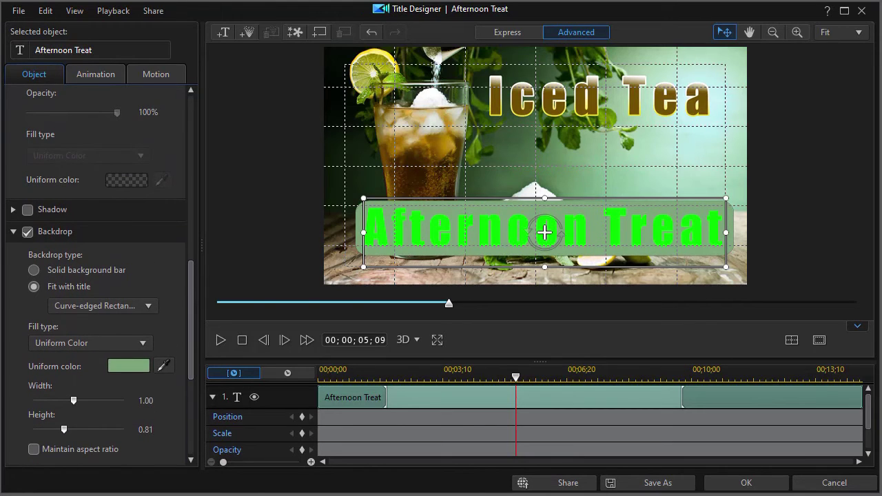
{"action": "left_click", "coordinate": [13, 233]}
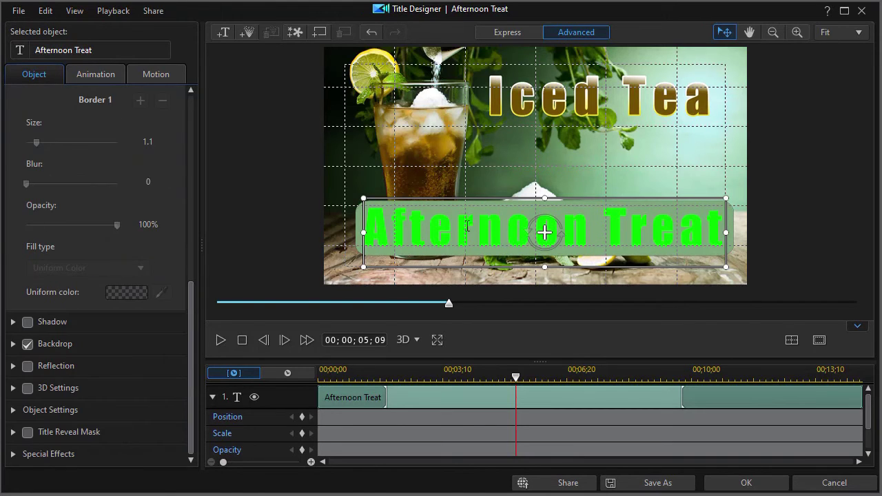
Step: Enable a white uniform-colour border around the Afternoon Treat letters
{"action": "double_click", "coordinate": [419, 220]}
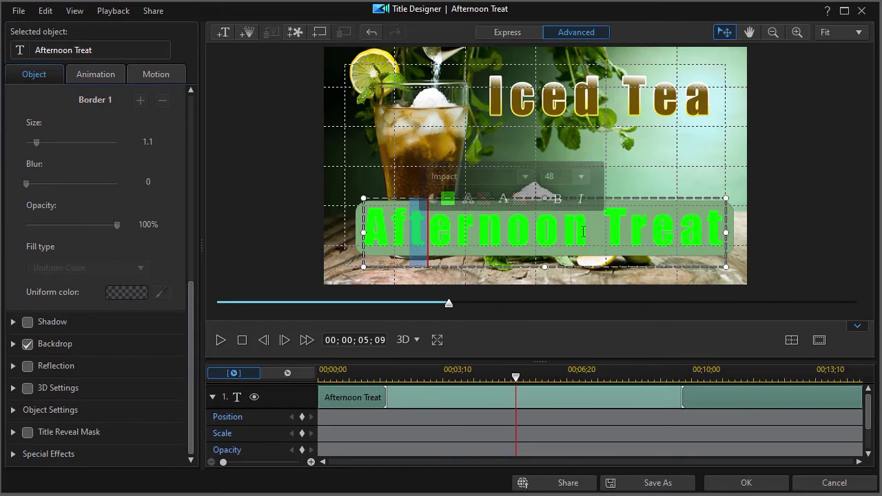
{"action": "left_click", "coordinate": [400, 200]}
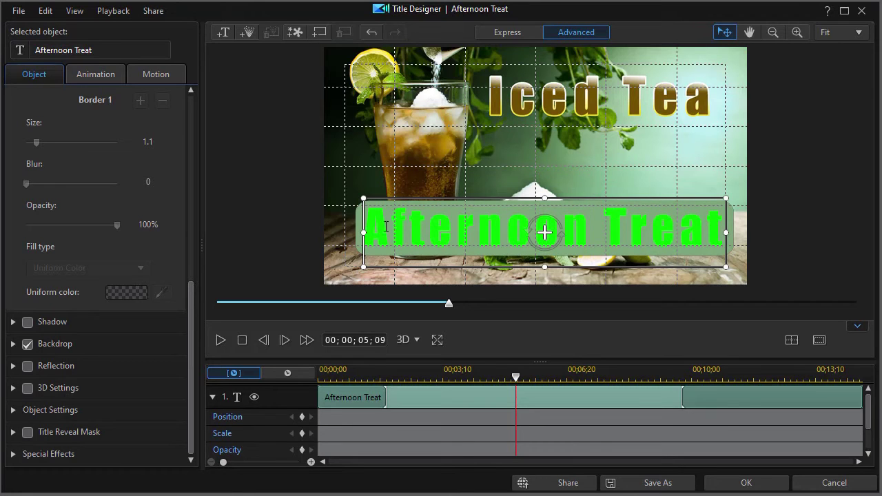
{"action": "left_click_drag", "start_coordinate": [191, 303], "coordinate": [194, 226]}
{"action": "left_click", "coordinate": [27, 240]}
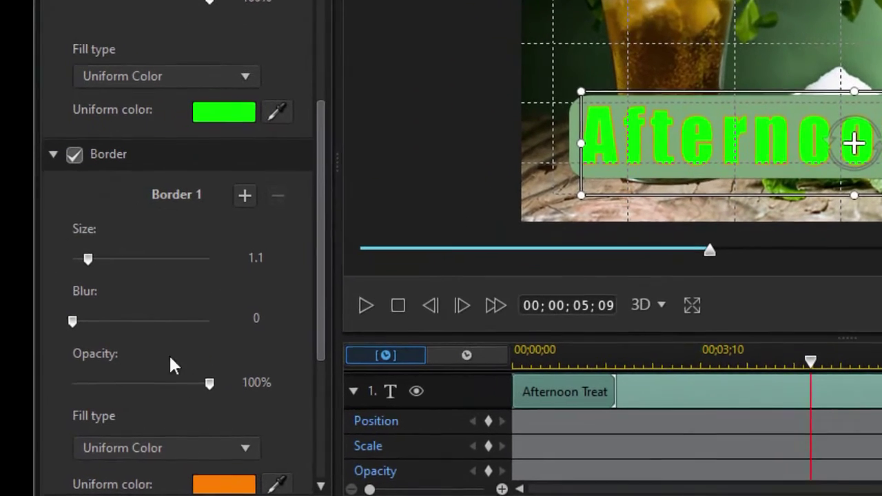
{"action": "left_click_drag", "start_coordinate": [318, 295], "coordinate": [306, 345]}
{"action": "left_click", "coordinate": [220, 376]}
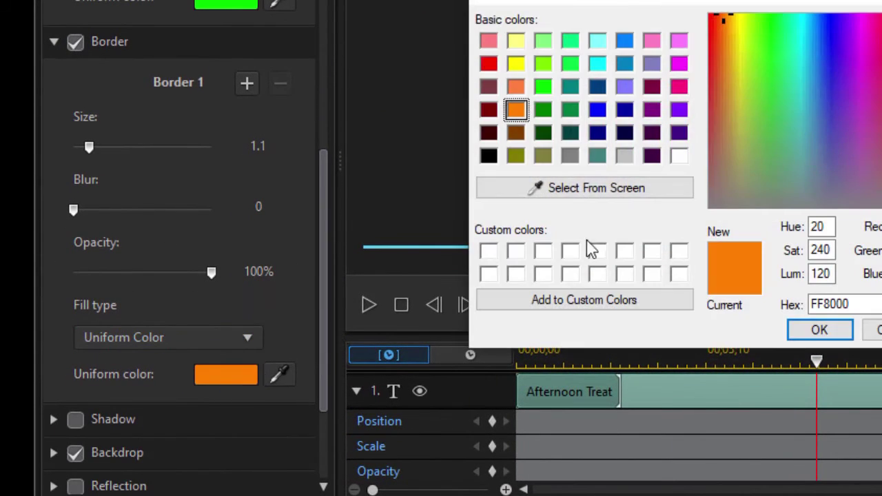
{"action": "left_click", "coordinate": [679, 157]}
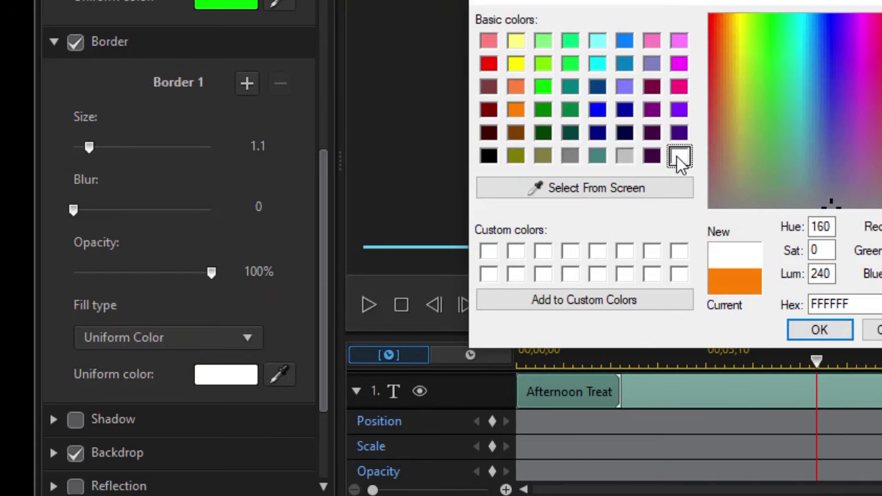
{"action": "left_click", "coordinate": [818, 332]}
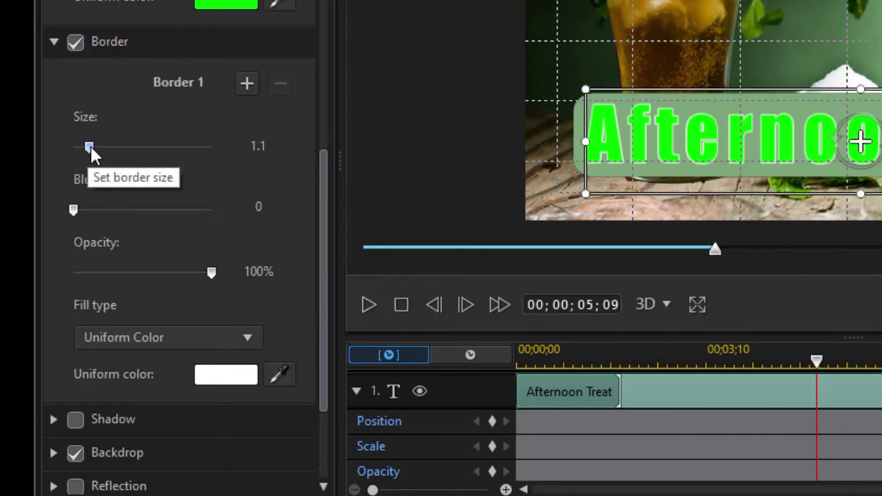
Step: Raise the Border 1 size to 4.0 and add a second border
{"action": "left_click", "coordinate": [290, 142]}
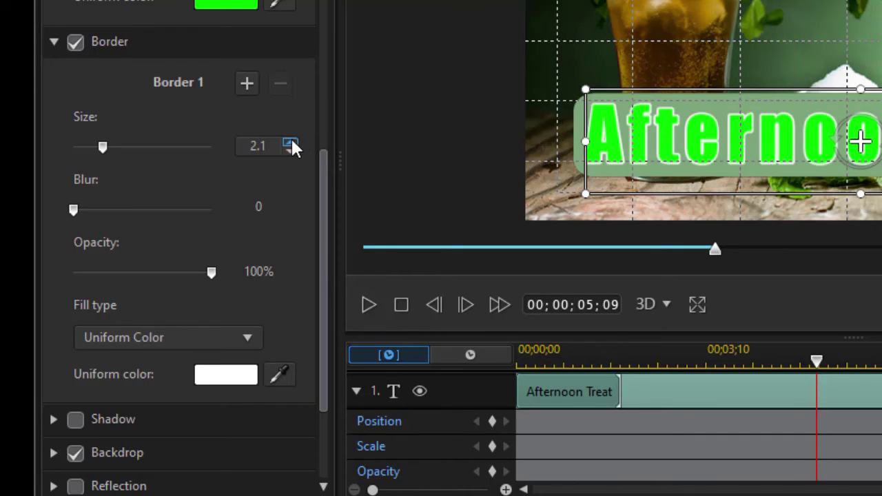
{"action": "left_click", "coordinate": [290, 142]}
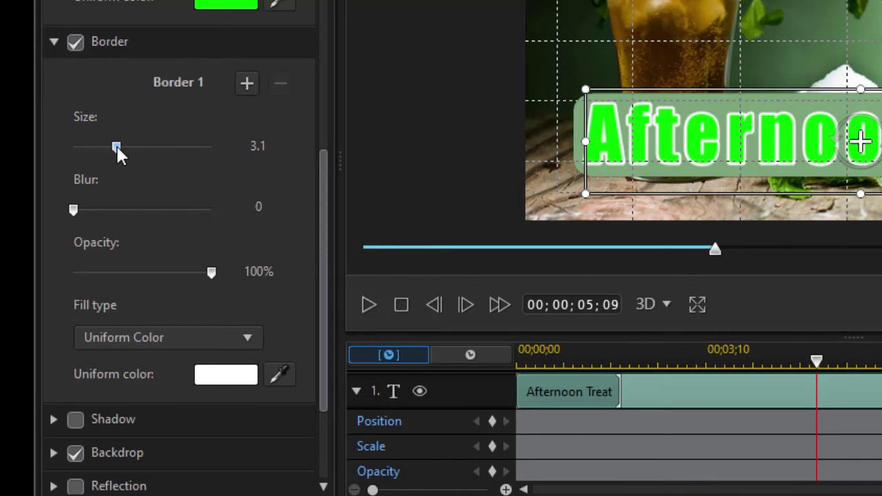
{"action": "mouse_move", "coordinate": [117, 146]}
{"action": "left_mouse_down"}
{"action": "mouse_move", "coordinate": [137, 148]}
{"action": "mouse_move", "coordinate": [128, 149]}
{"action": "left_mouse_up"}
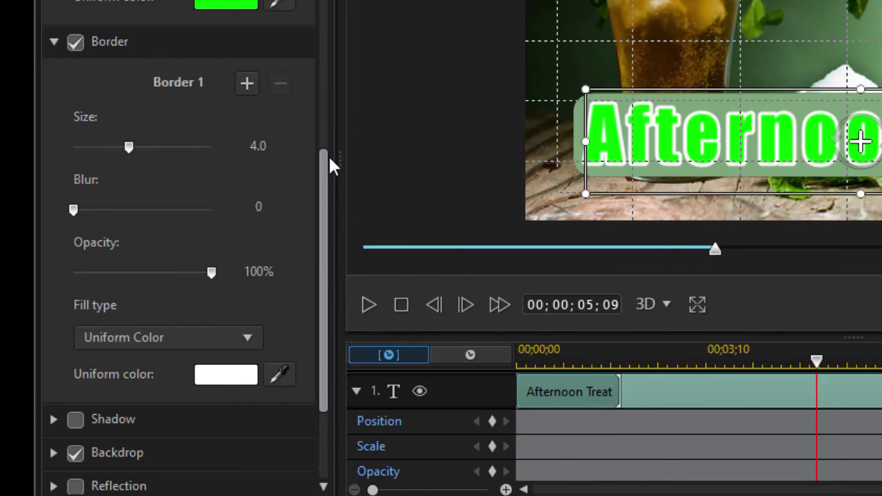
{"action": "left_click", "coordinate": [246, 84]}
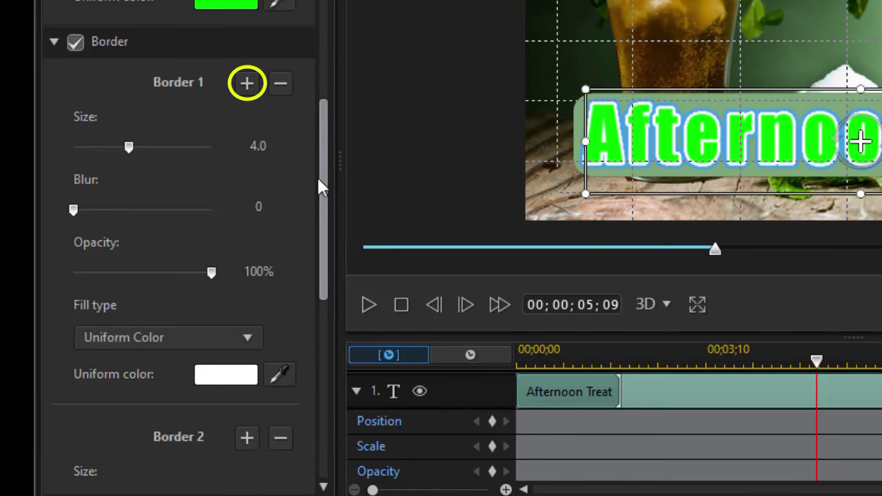
Step: Set the second border's size to about 3.9 and add a third border
{"action": "left_click_drag", "start_coordinate": [319, 186], "coordinate": [319, 325]}
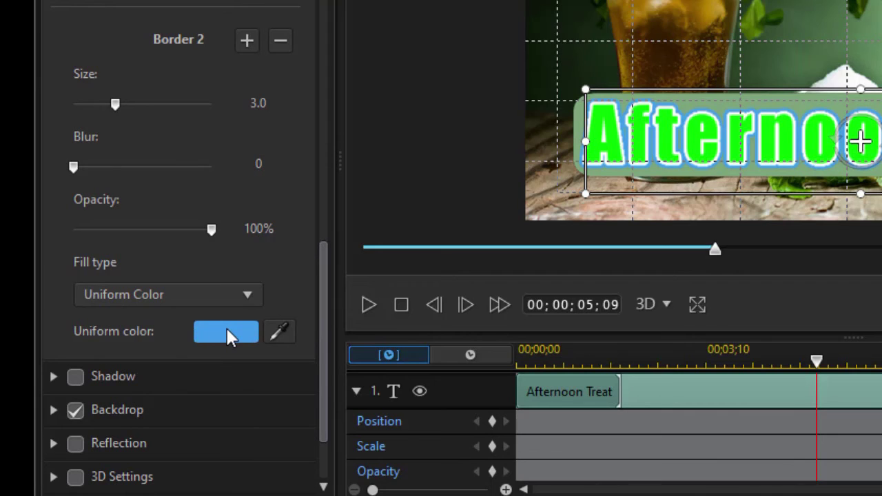
{"action": "mouse_move", "coordinate": [116, 104]}
{"action": "left_mouse_down"}
{"action": "mouse_move", "coordinate": [151, 114]}
{"action": "mouse_move", "coordinate": [131, 114]}
{"action": "left_mouse_up"}
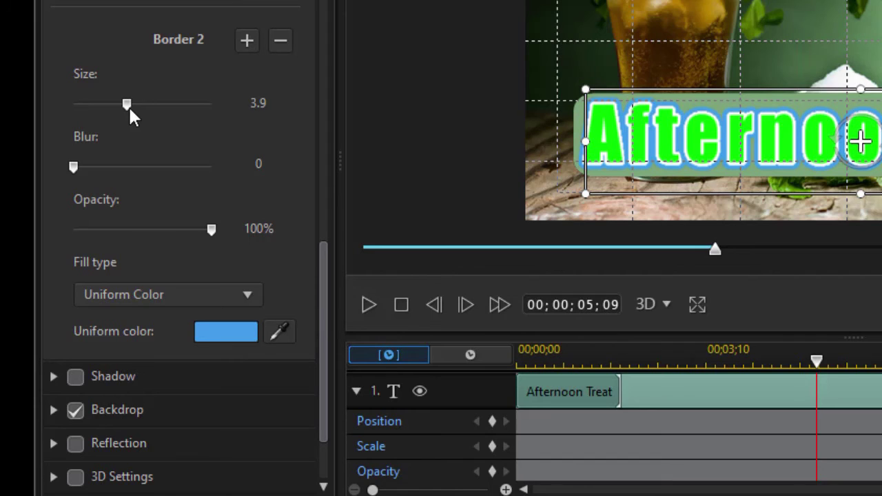
{"action": "left_click", "coordinate": [247, 42]}
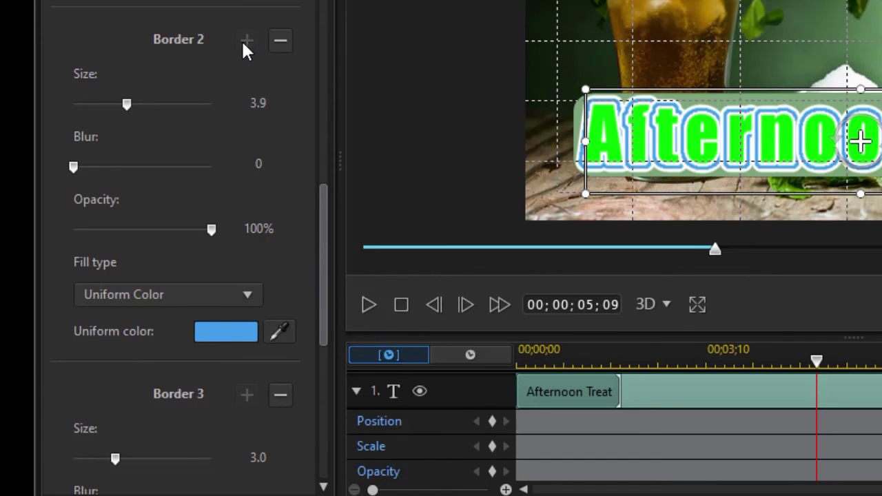
Step: Make the third border orange FF8040 with size 4.0
{"action": "left_click_drag", "start_coordinate": [321, 294], "coordinate": [325, 438]}
{"action": "left_click", "coordinate": [237, 291]}
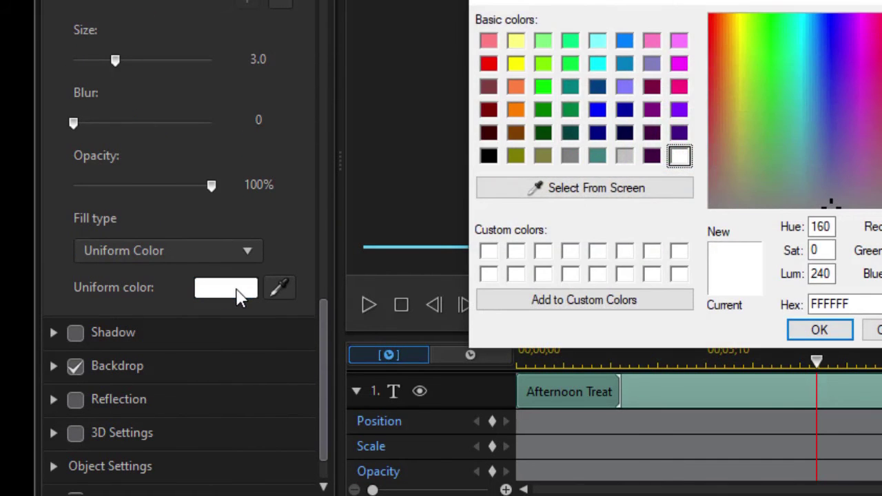
{"action": "left_click", "coordinate": [516, 87]}
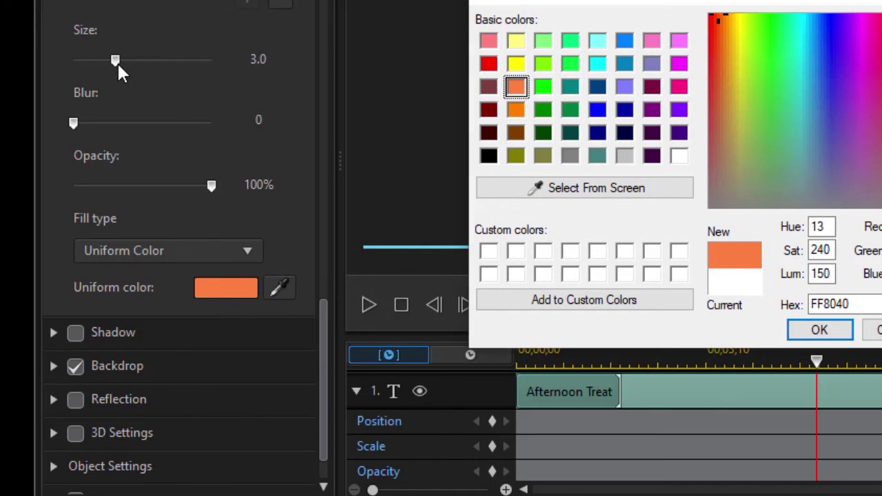
{"action": "left_click", "coordinate": [814, 334]}
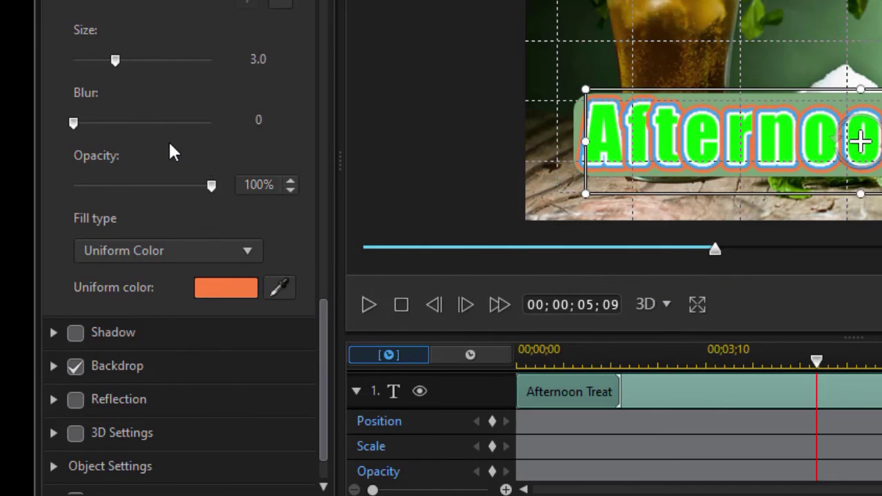
{"action": "left_click_drag", "start_coordinate": [117, 59], "coordinate": [131, 61]}
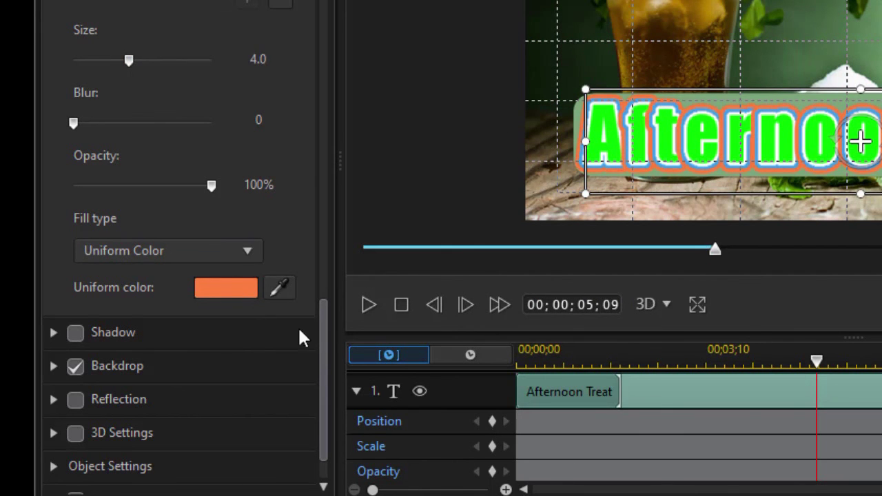
{"action": "left_click_drag", "start_coordinate": [323, 331], "coordinate": [358, 2]}
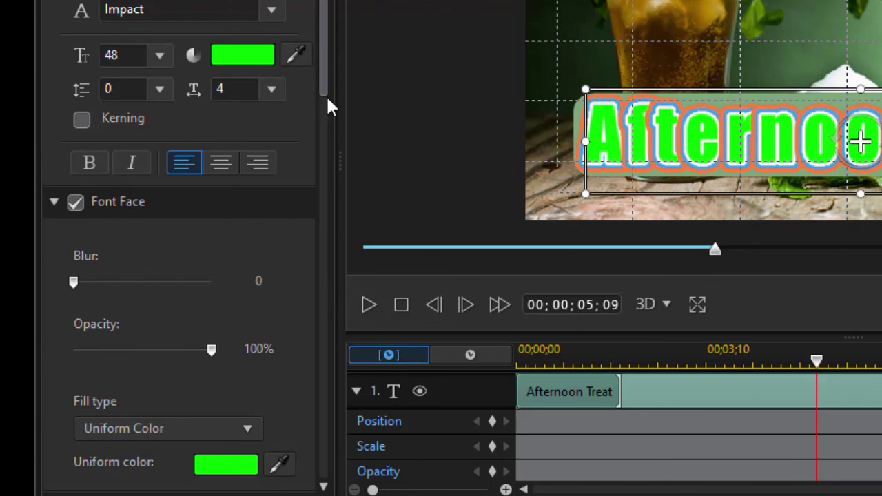
Step: Raise character spacing from 7 to 11, shift the title slightly left, preview at 06;17
{"action": "double_click", "coordinate": [229, 91]}
{"action": "key", "text": "Return"}
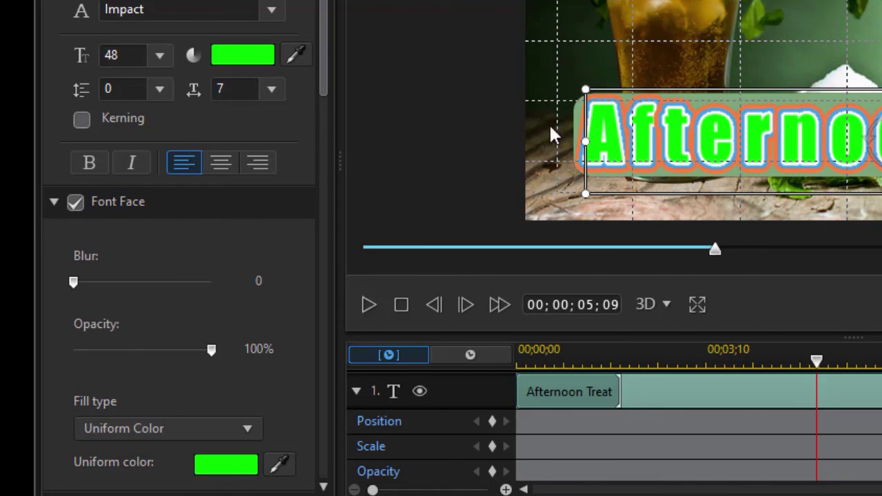
{"action": "left_click_drag", "start_coordinate": [813, 89], "coordinate": [778, 83]}
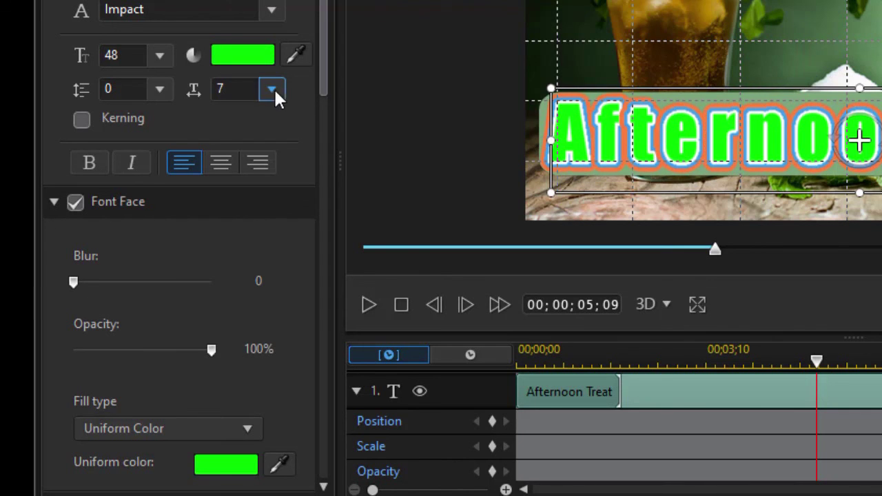
{"action": "double_click", "coordinate": [220, 88]}
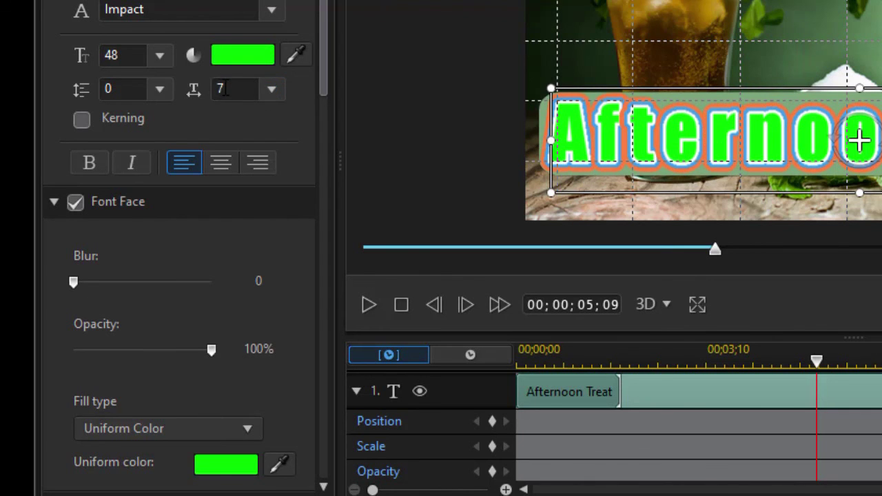
{"action": "type", "text": "11"}
{"action": "key", "text": "Return"}
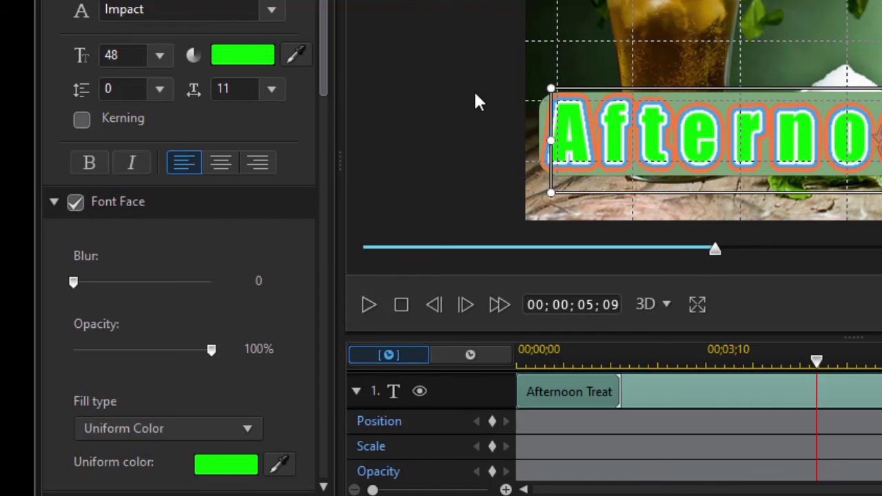
{"action": "left_click", "coordinate": [775, 35]}
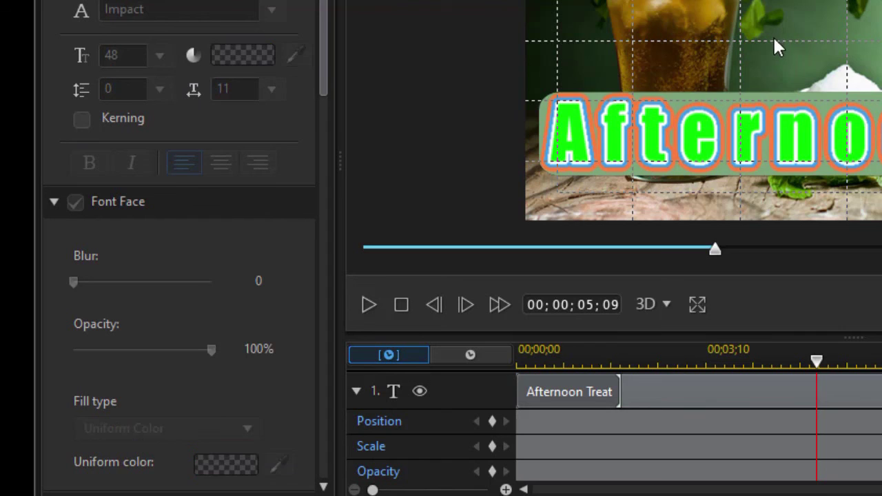
{"action": "left_click", "coordinate": [798, 250]}
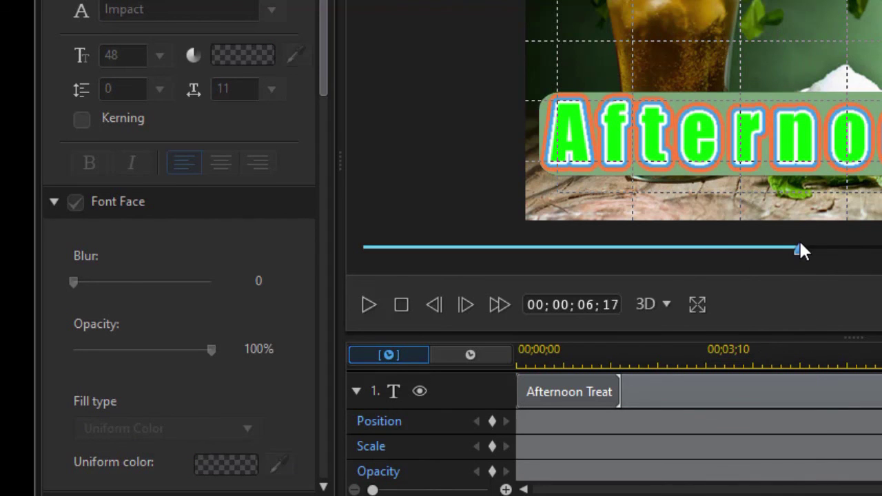